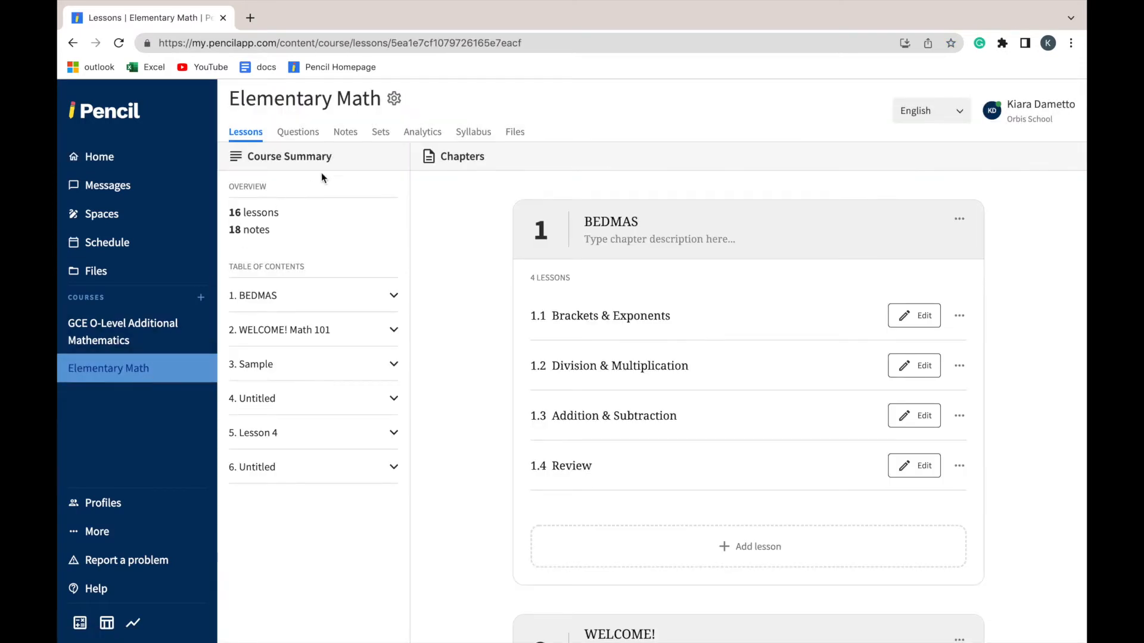
Create a new set in the Elementary Math course, using the teacher's first name as both its name and description
left_click(379, 134)
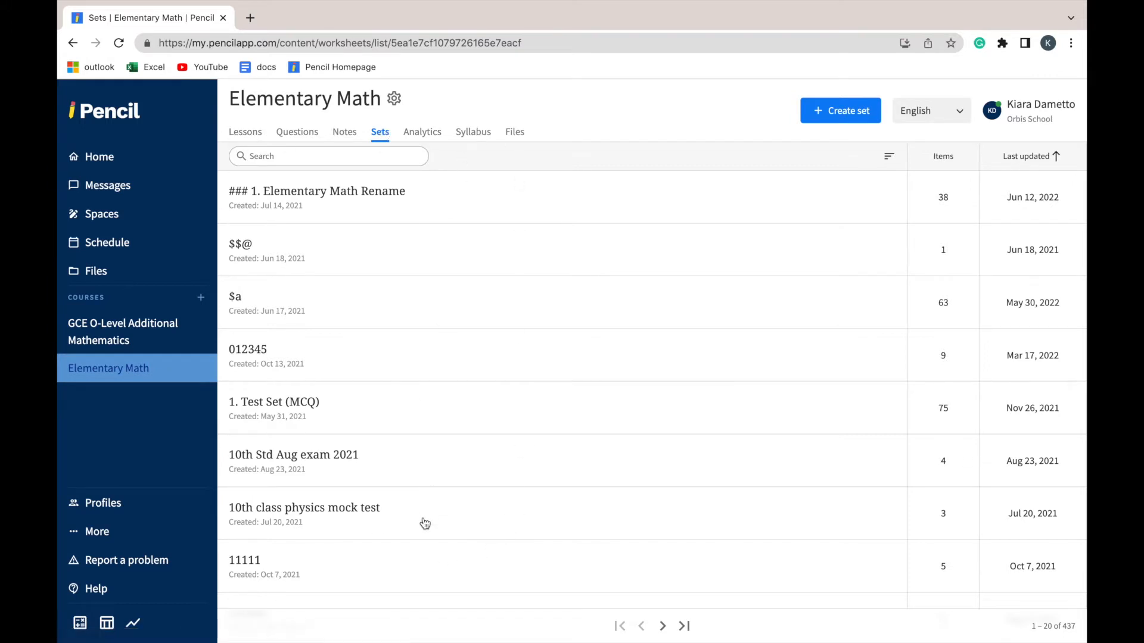
left_click(822, 121)
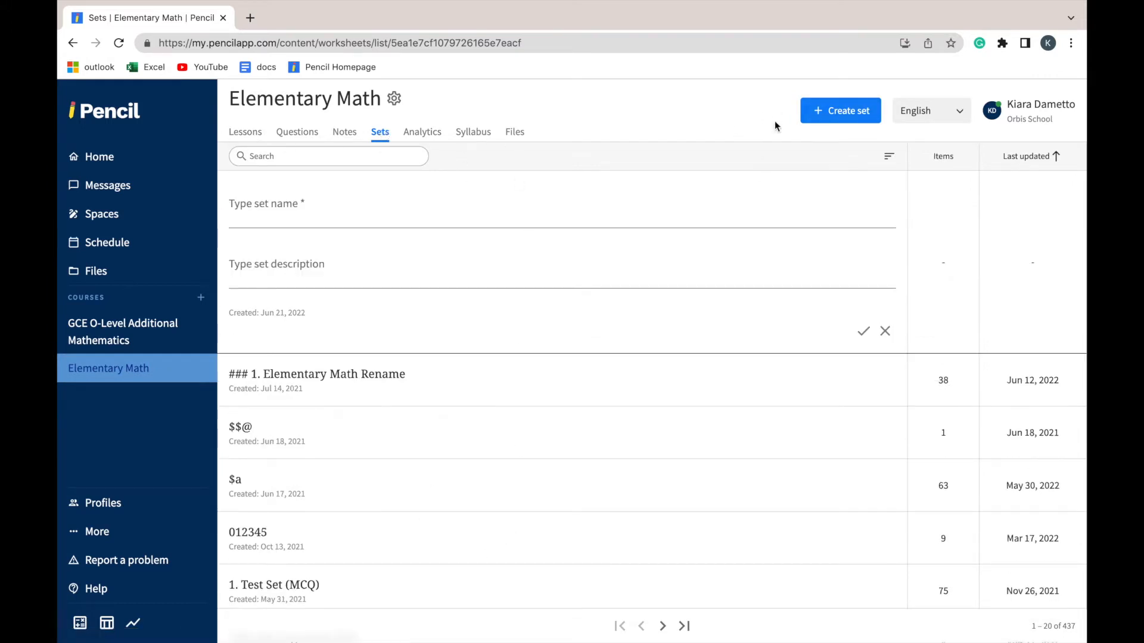
left_click(447, 207)
type("k")
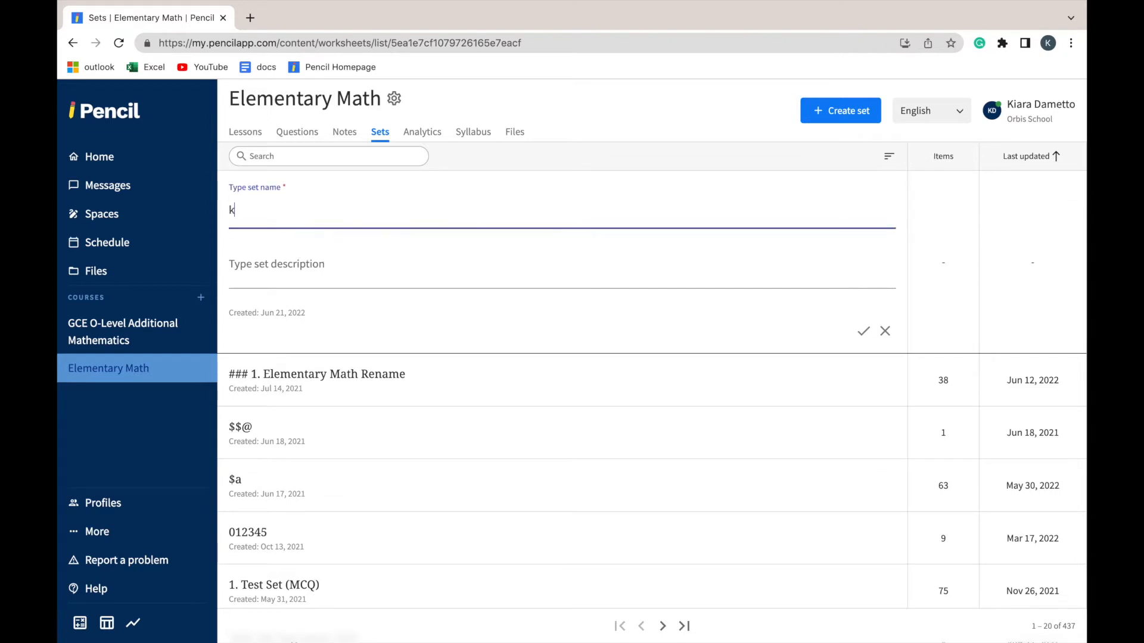
left_click(407, 269)
type("kiara")
left_click(863, 331)
Search the course's sets for the new set by its name
left_click(337, 155)
type("kiara")
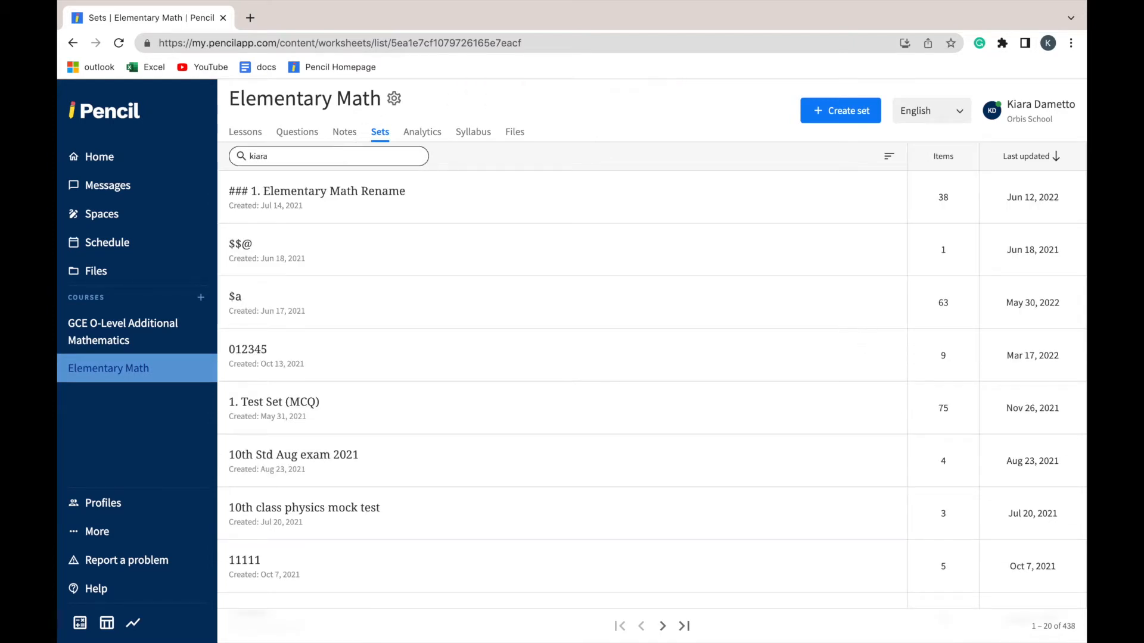
key("Return")
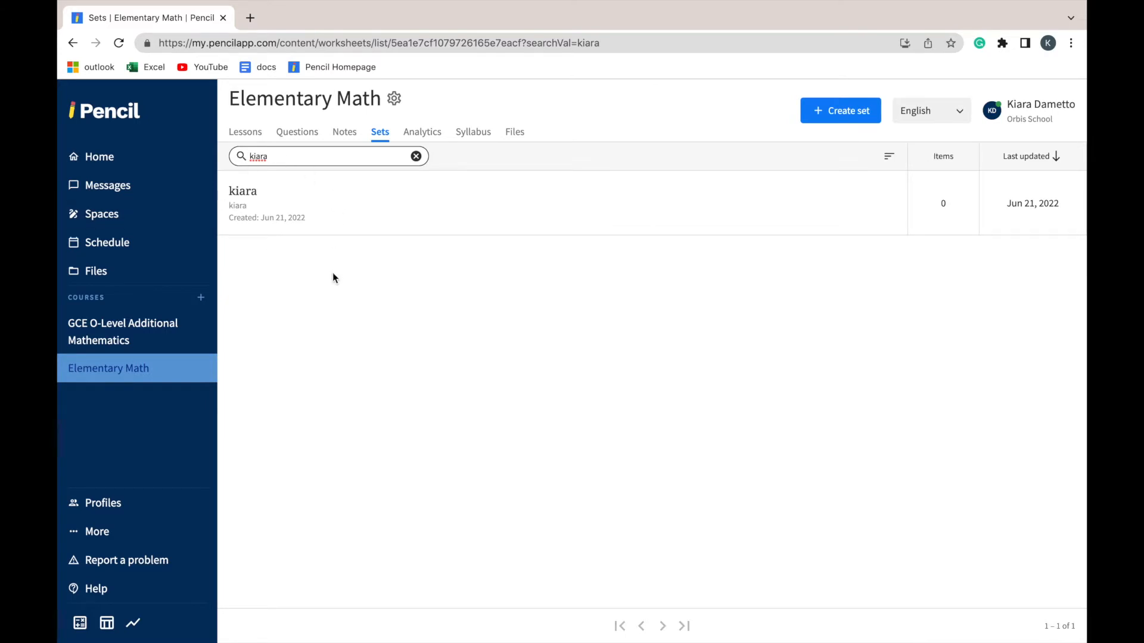
Open the Elementary Math question bank and look through the existing questions
left_click(297, 134)
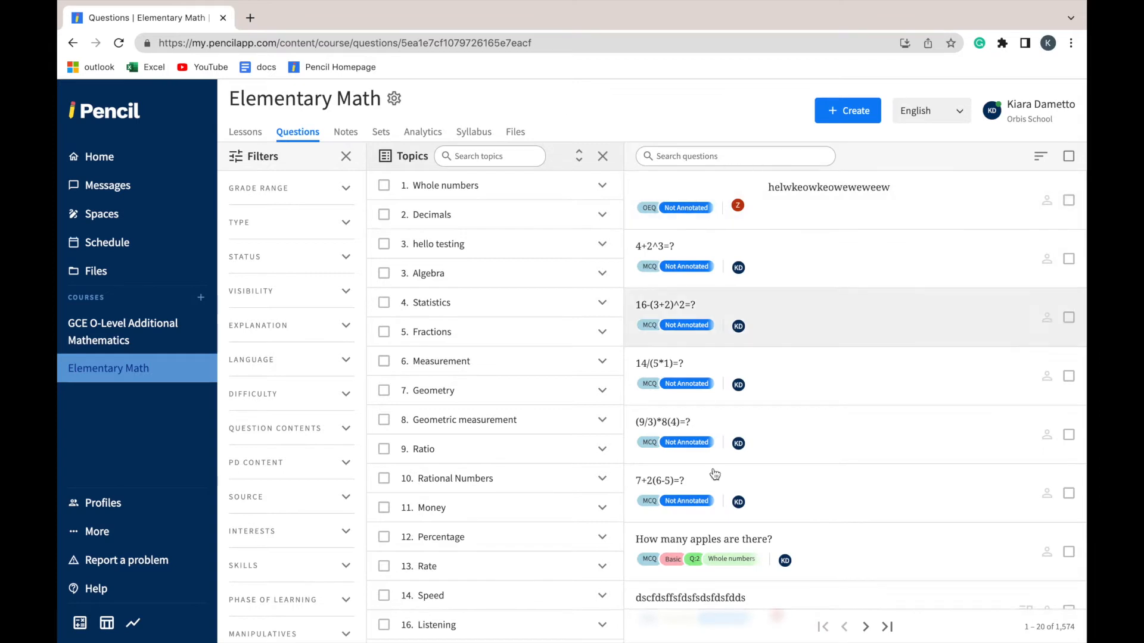
scroll(722, 505, "down", 1)
scroll(721, 505, "up", 2)
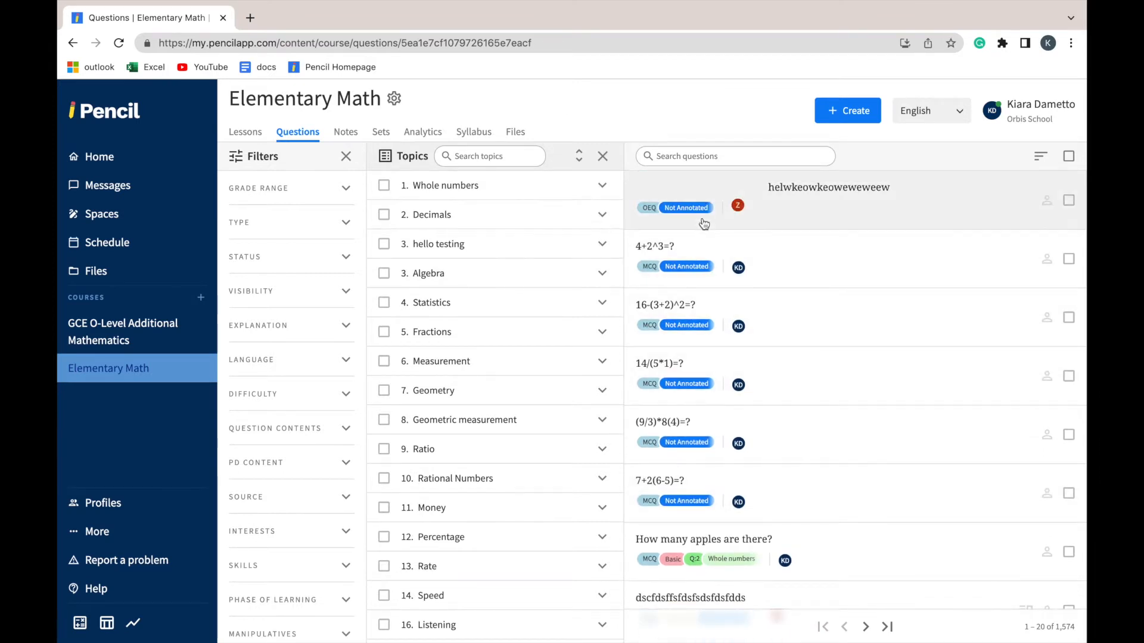
scroll(703, 224, "down", 3)
scroll(703, 224, "down", 4)
scroll(703, 223, "up", 6)
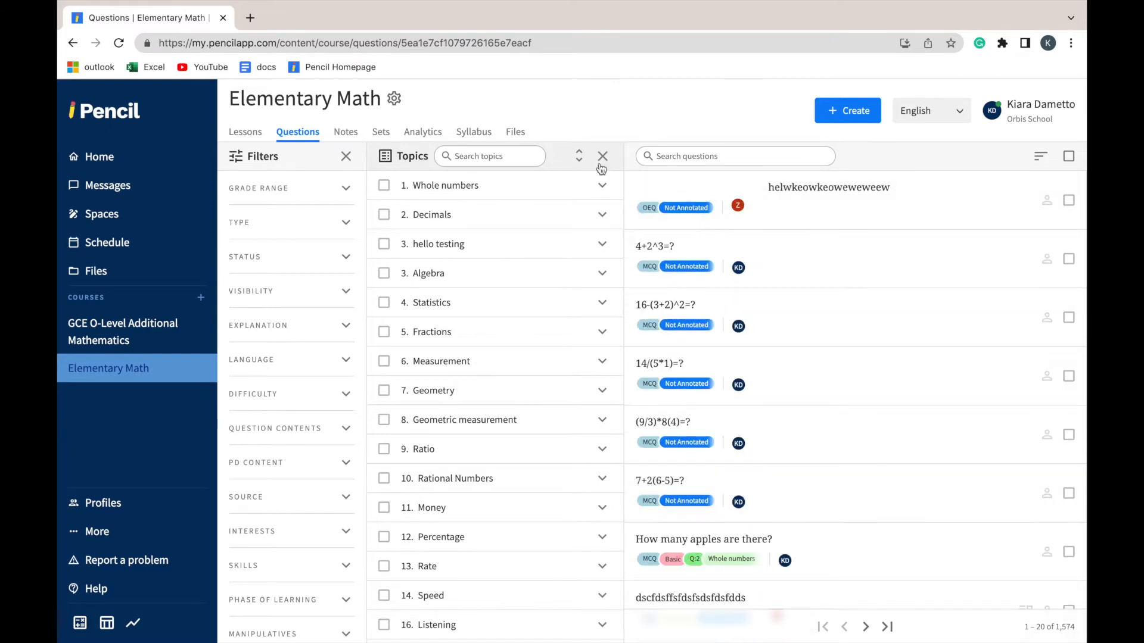
Filter the questions by the Whole numbers > Counting topic "Count to tell number of objects" and look through the matches
left_click(602, 187)
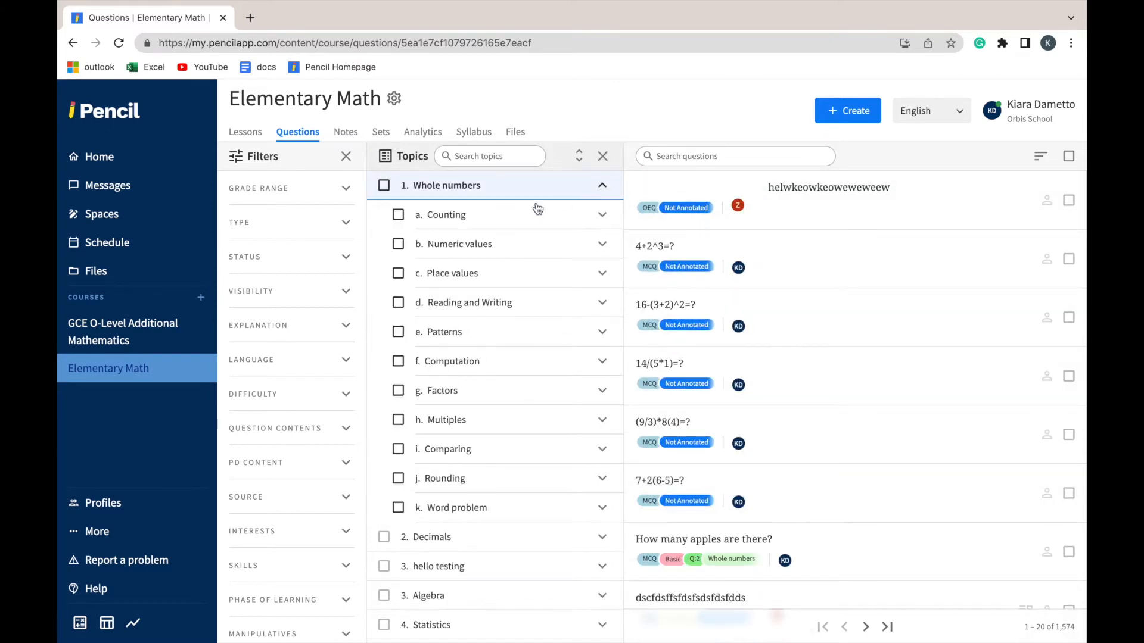
left_click(603, 215)
left_click(412, 244)
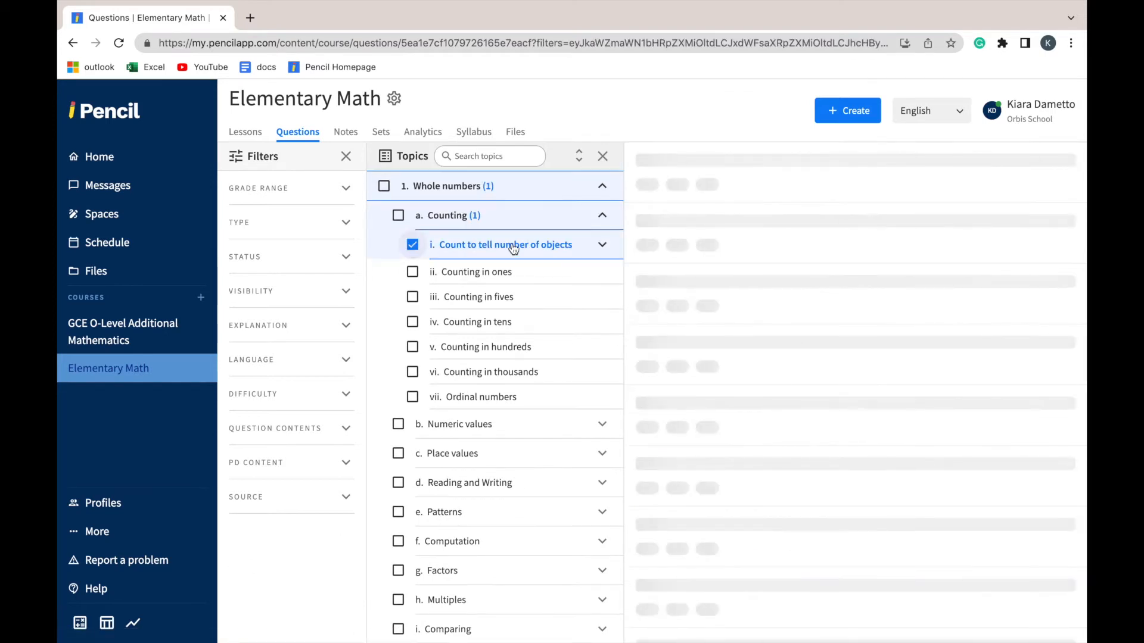
scroll(728, 358, "down", 8)
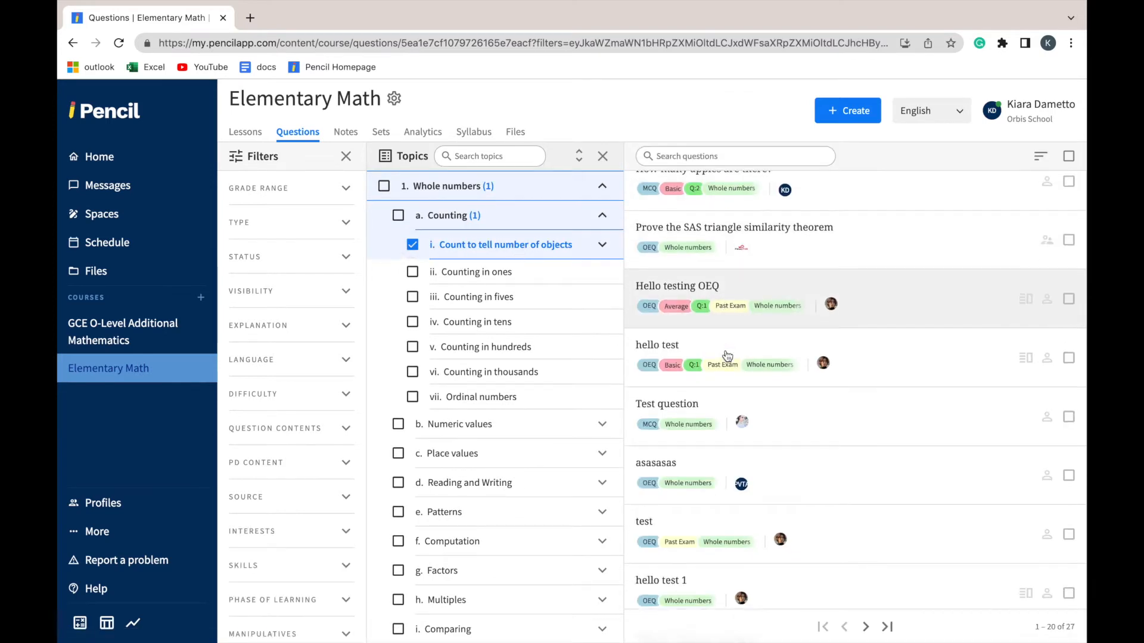
scroll(727, 356, "up", 7)
scroll(728, 356, "up", 1)
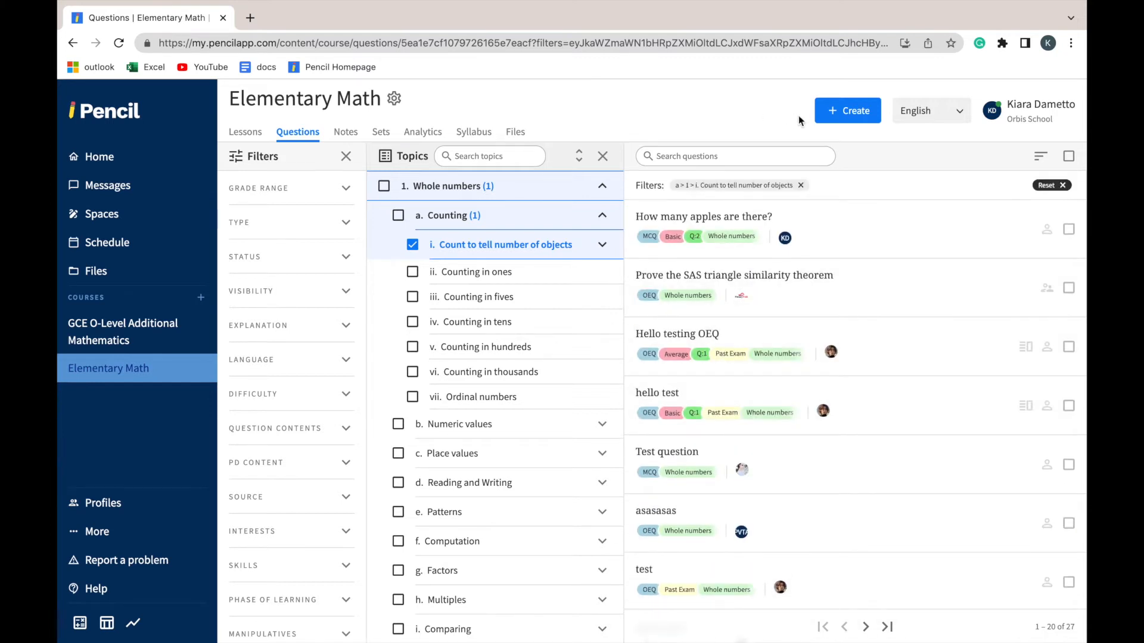
Create a new multiple choice question with the question text "7+7=?"
left_click(836, 117)
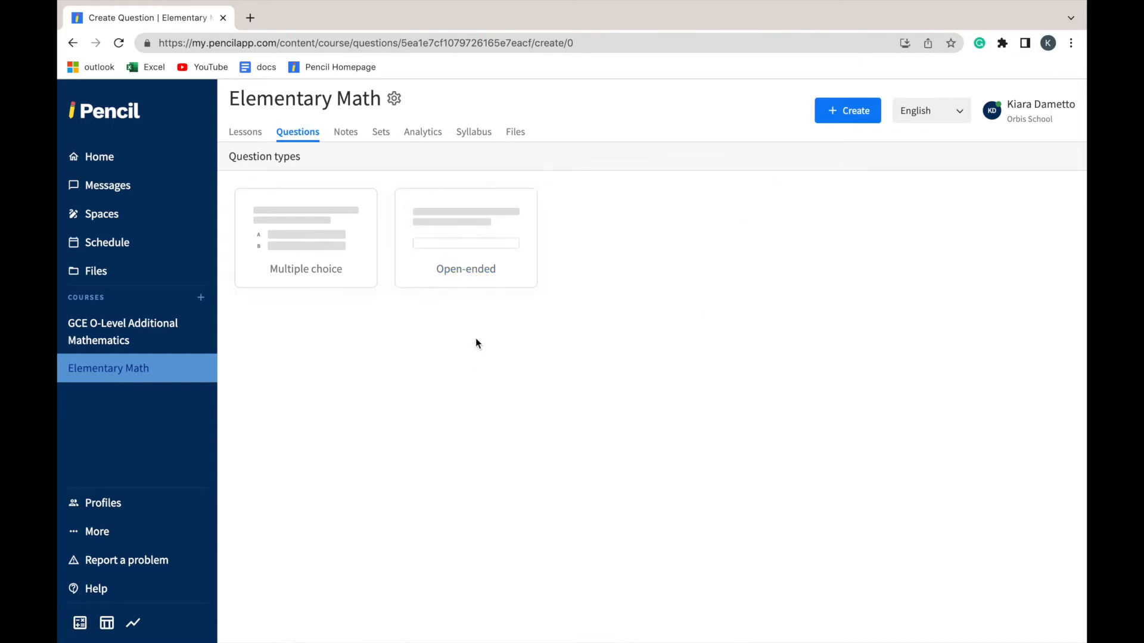
left_click(323, 240)
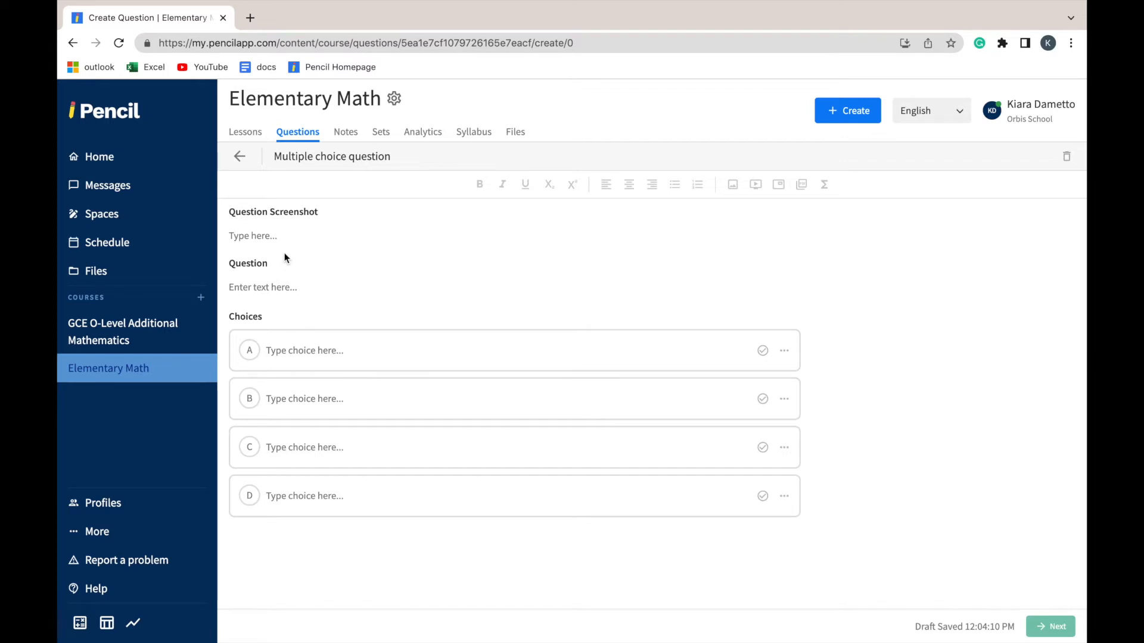
left_click(237, 295)
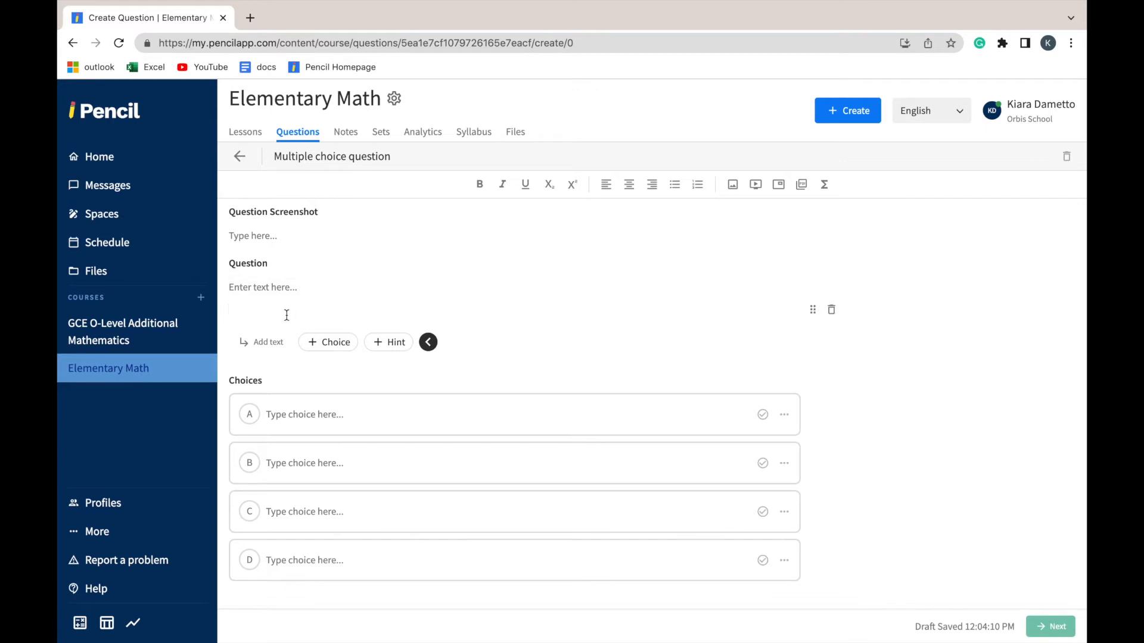
type("+7")
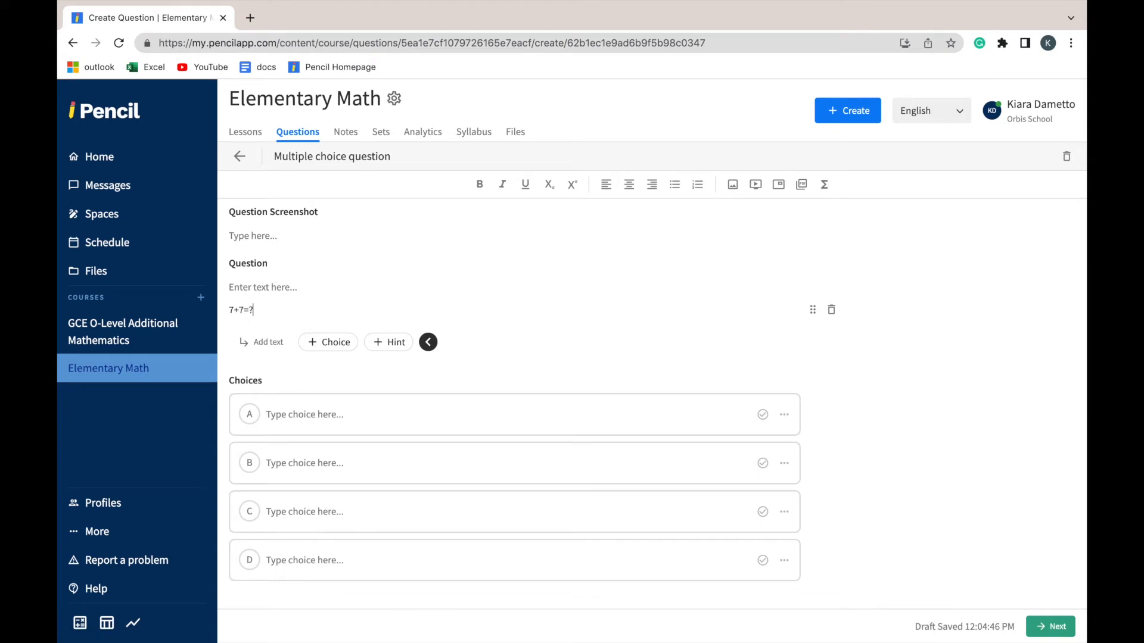
Fill in choices A to D with 10, 11, 12 and 14, and mark 14 as the correct answer
left_click(294, 413)
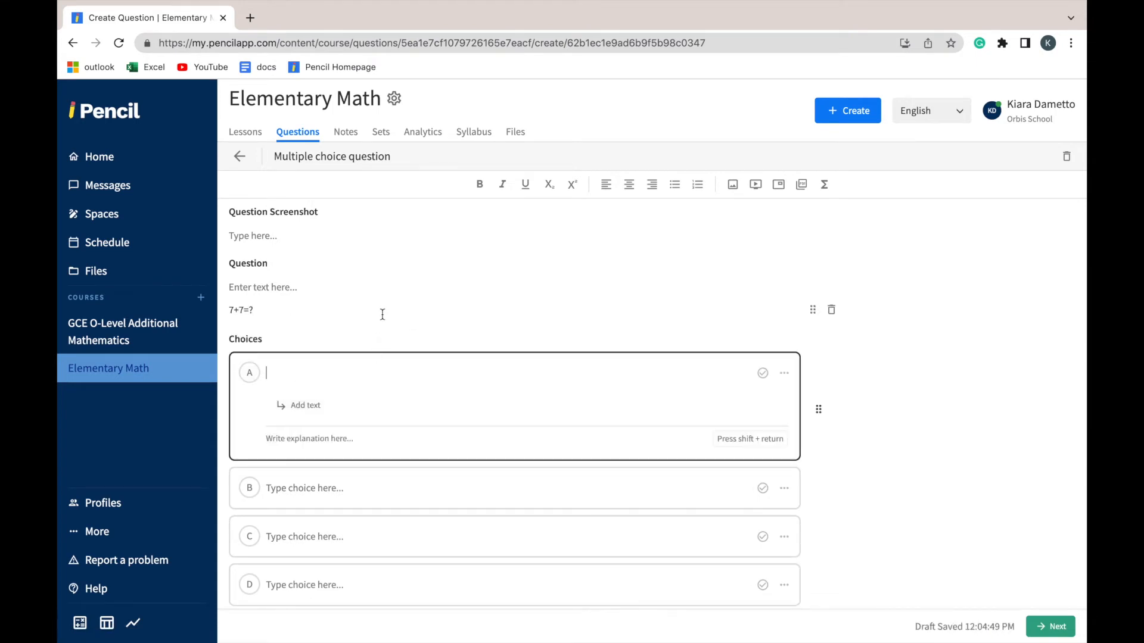
type("10")
left_click(371, 487)
type("11")
left_click(349, 534)
type("12")
left_click(327, 586)
type("14")
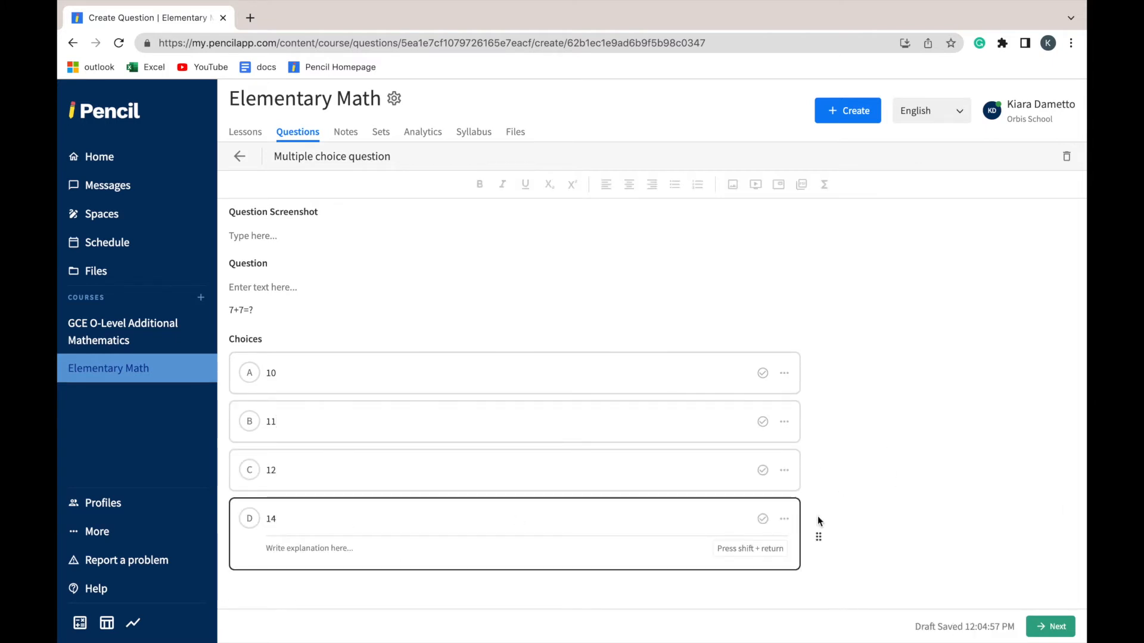
left_click(763, 520)
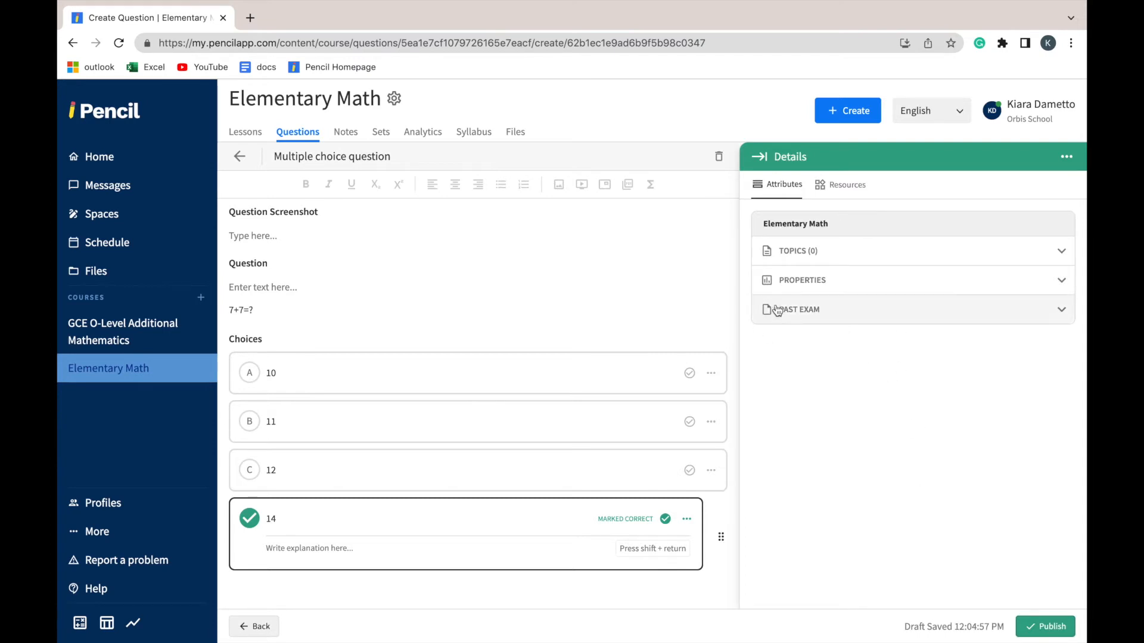
Set the question's estimated time to 10 seconds in its properties
left_click(1062, 282)
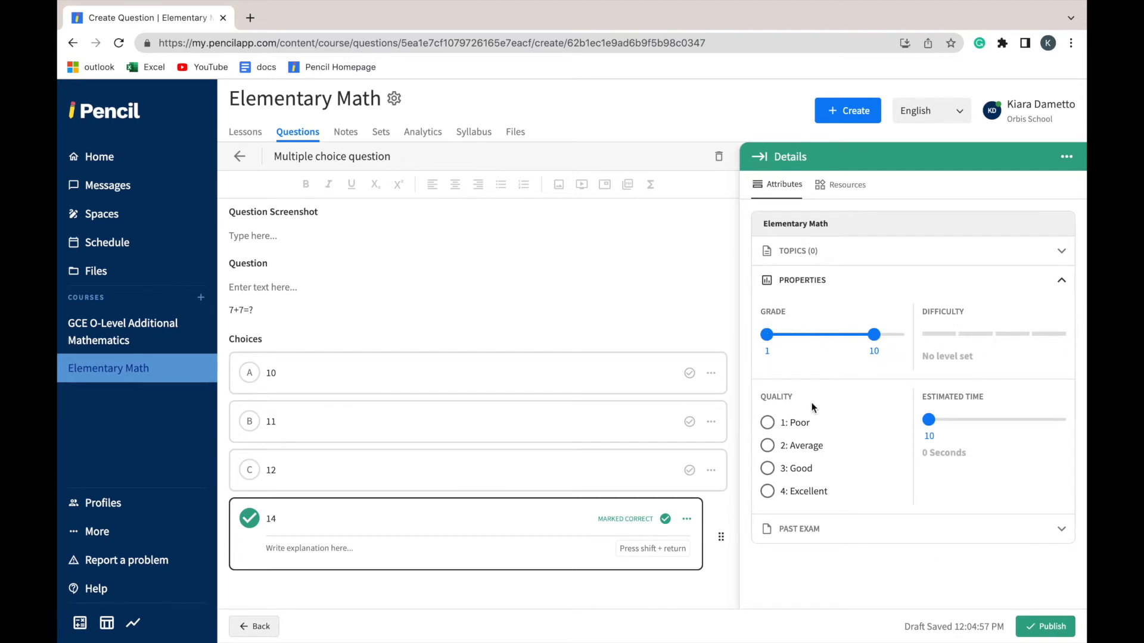
left_click_drag(936, 422, 904, 429)
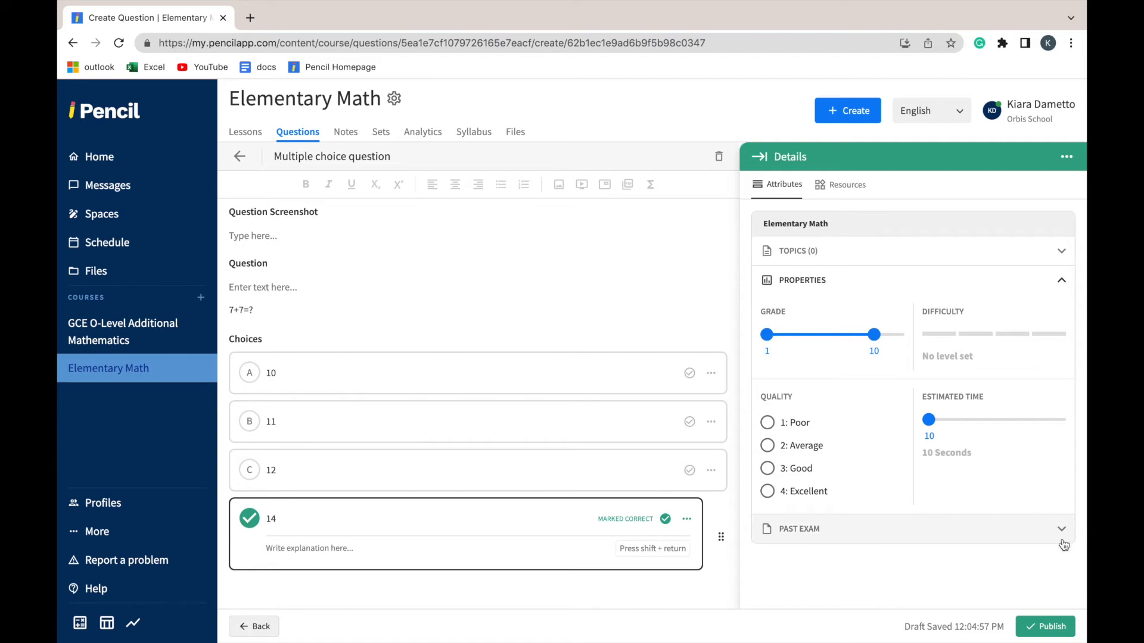
left_click(1063, 281)
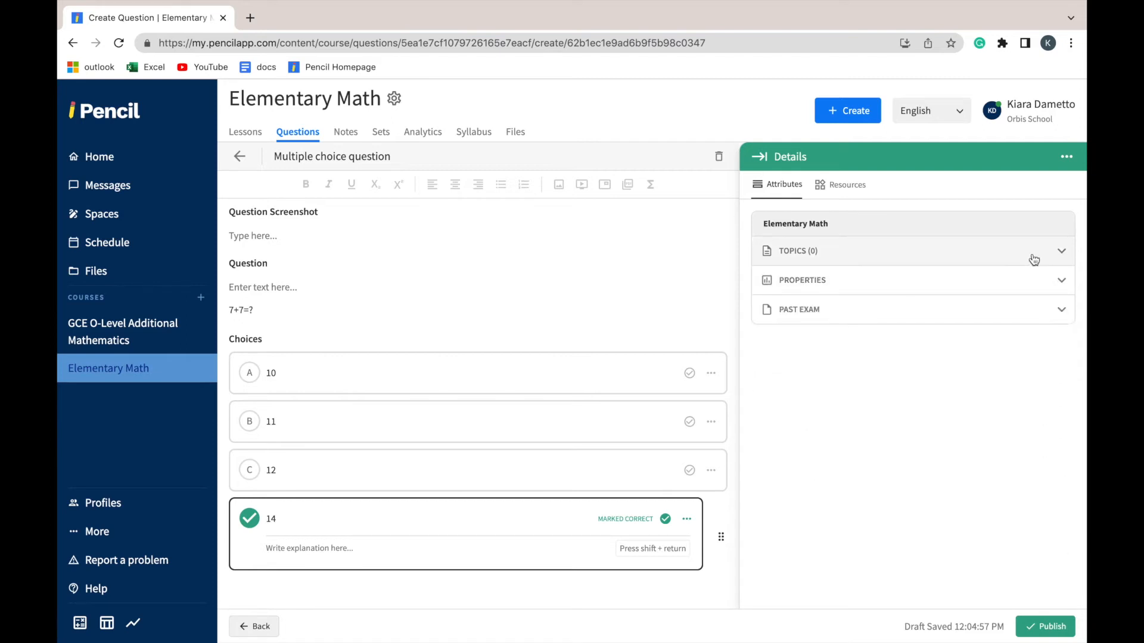
Assign the question the topic "Counting in ones" under Whole numbers > Counting and publish it
left_click(1062, 253)
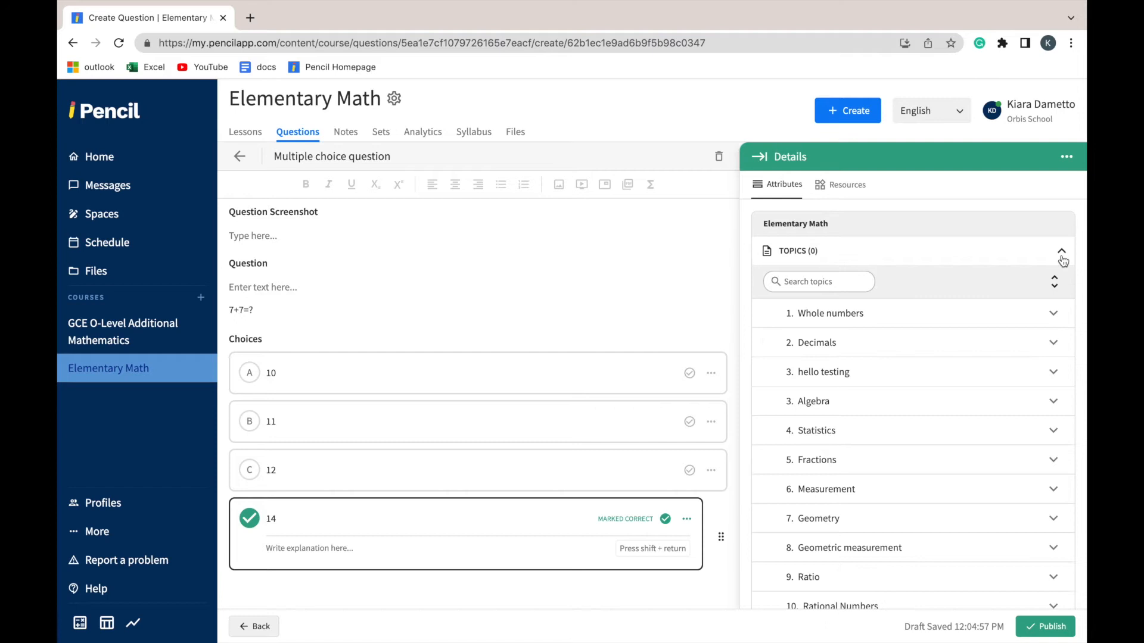
left_click(1054, 317)
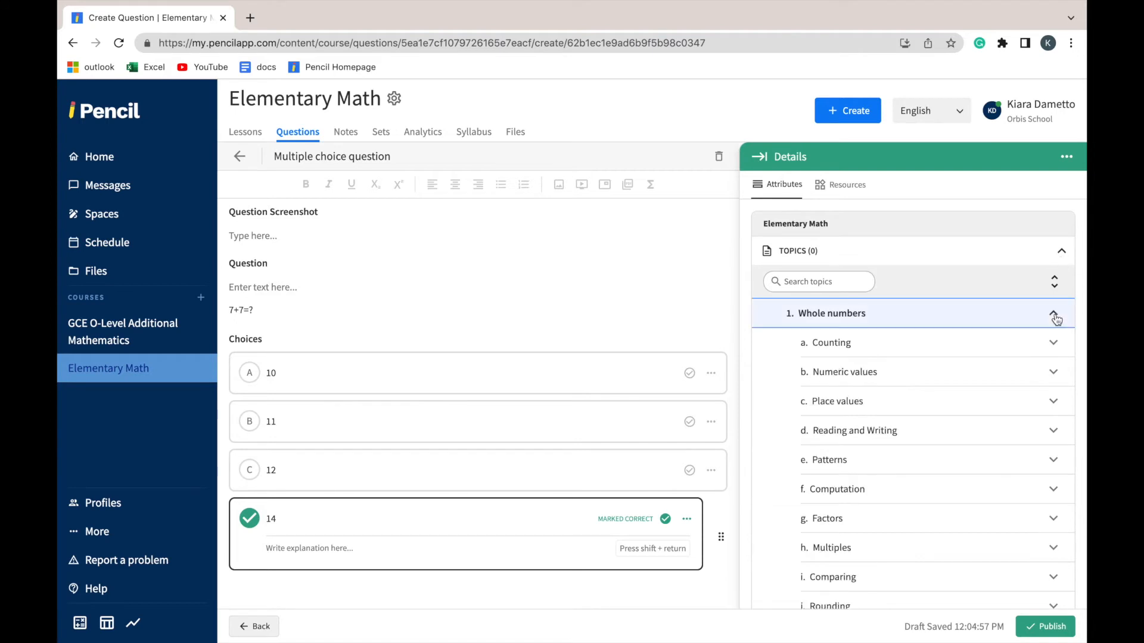
left_click(1060, 345)
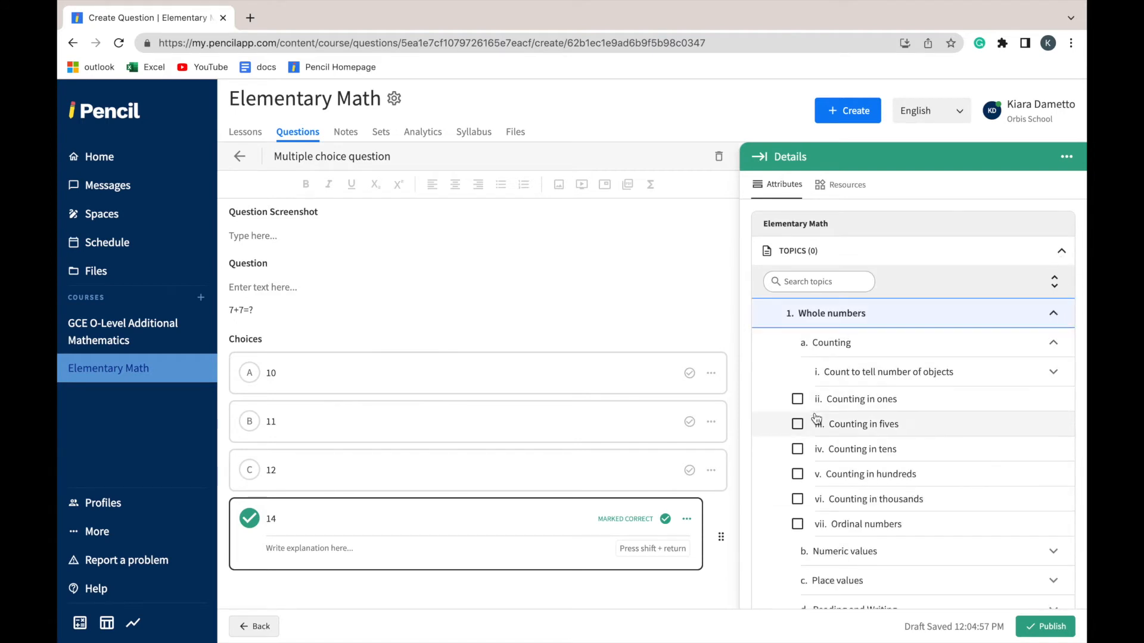
left_click(797, 404)
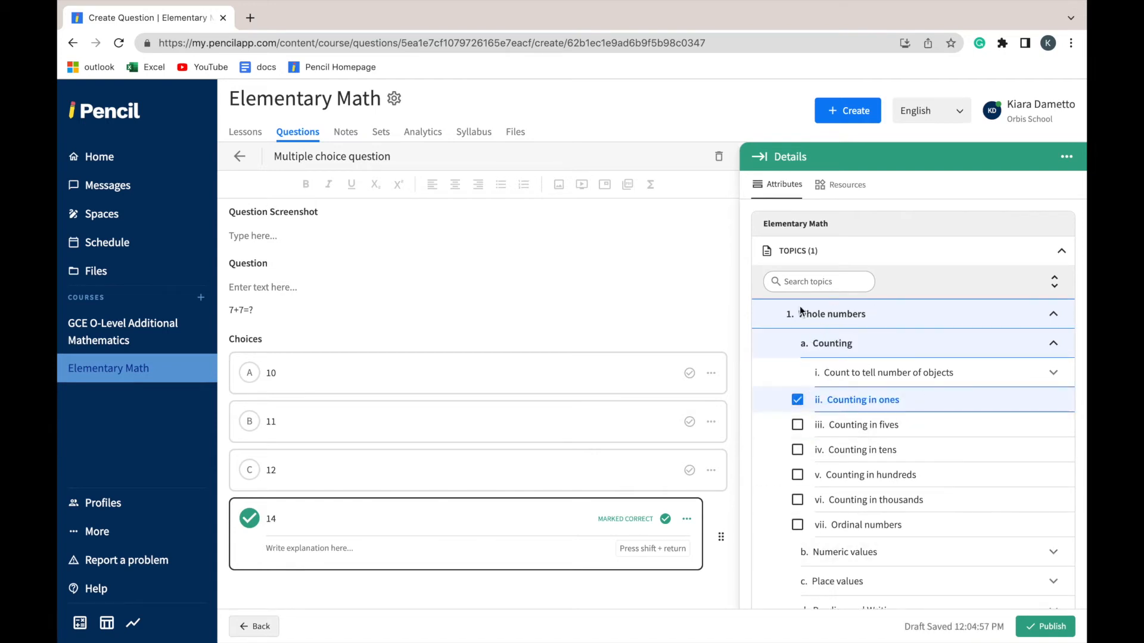
left_click(1040, 633)
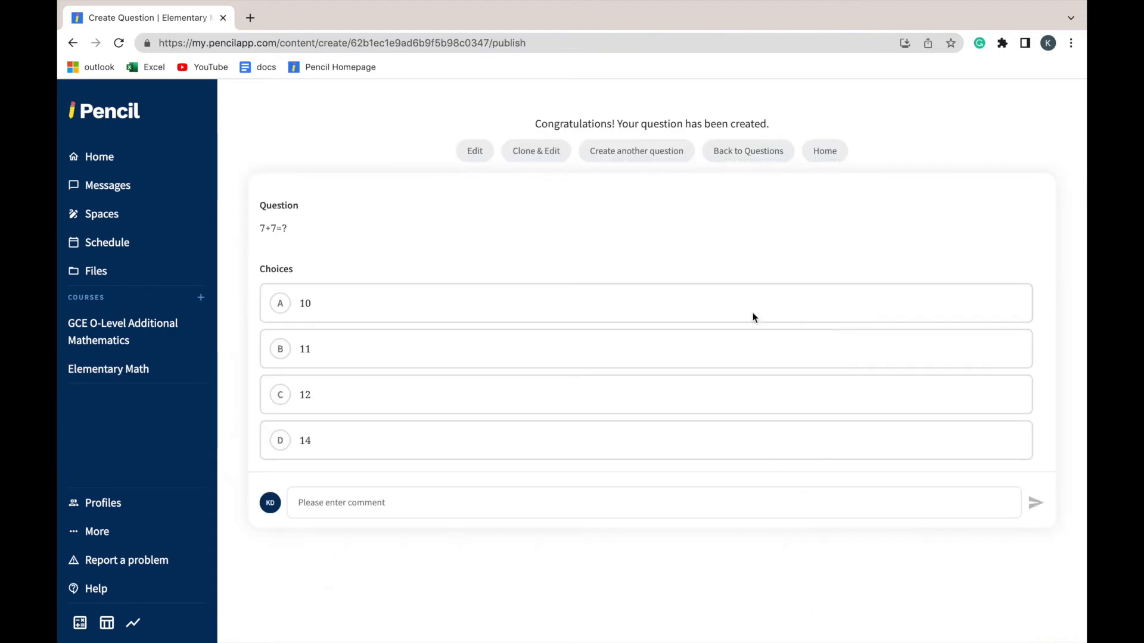
Return to the course's questions and add the 7+7=? question to the set named with the teacher's first name
left_click(749, 150)
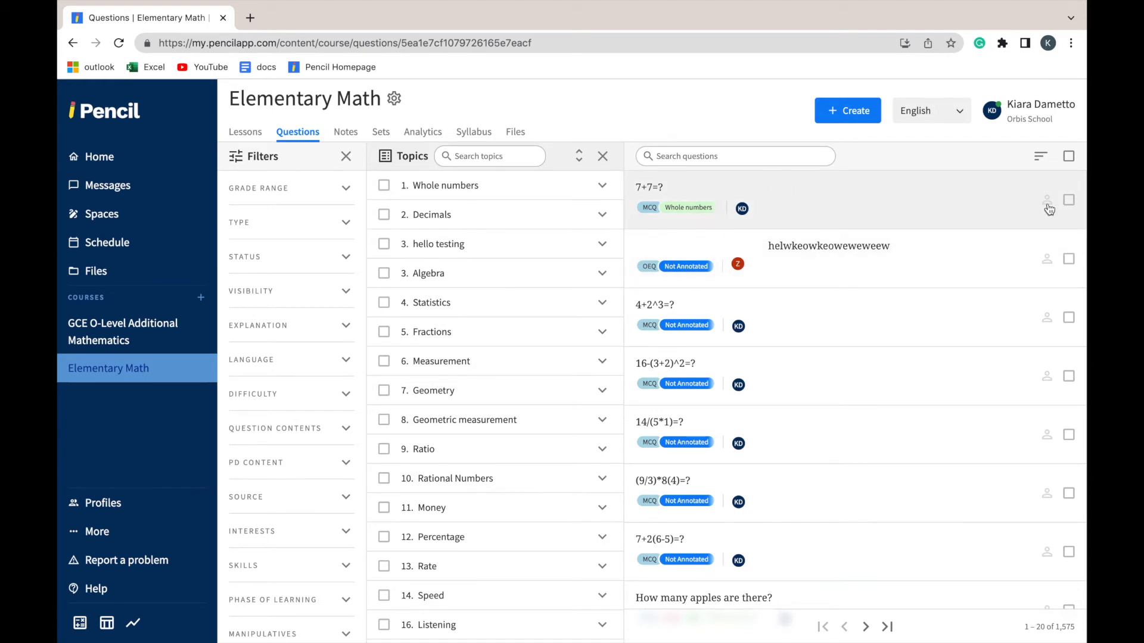
left_click(1069, 201)
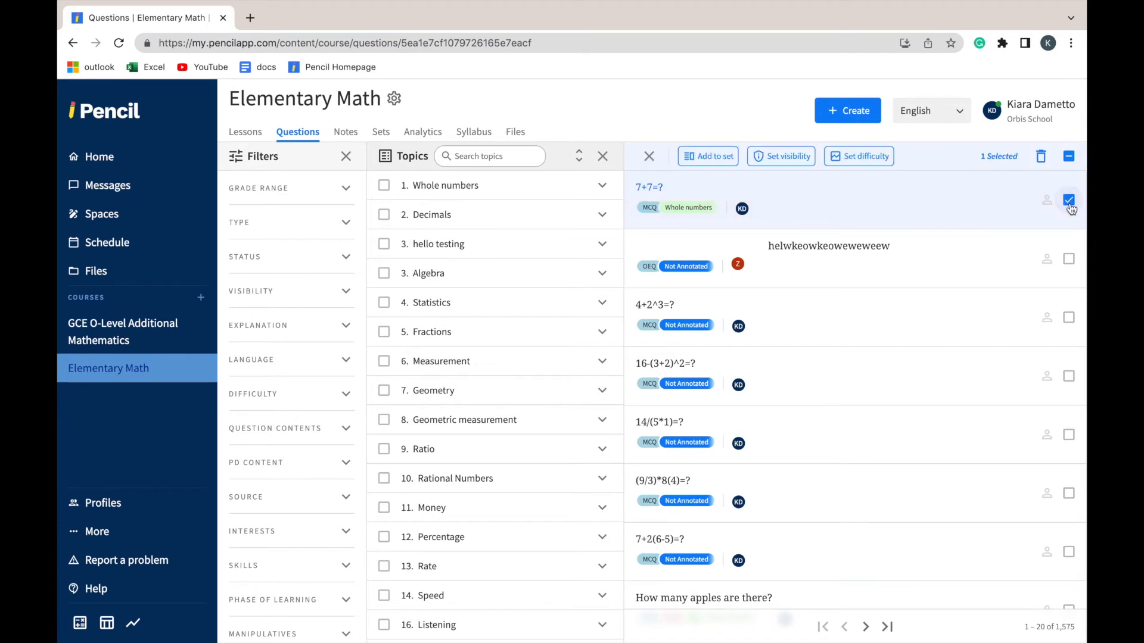
left_click(714, 156)
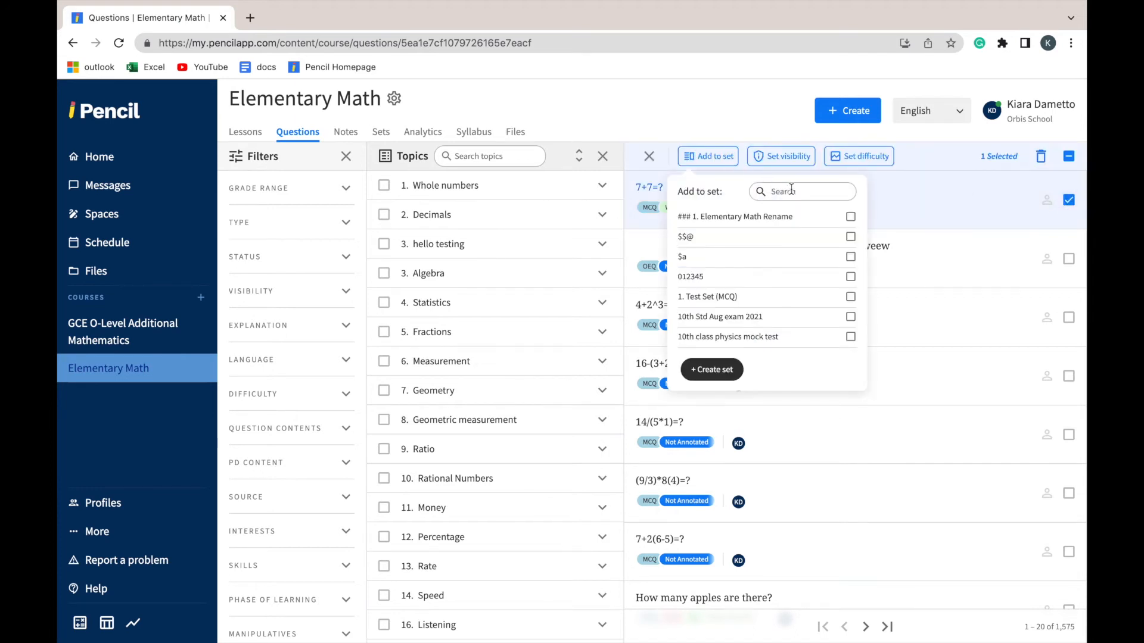
type("kiara")
left_click(835, 217)
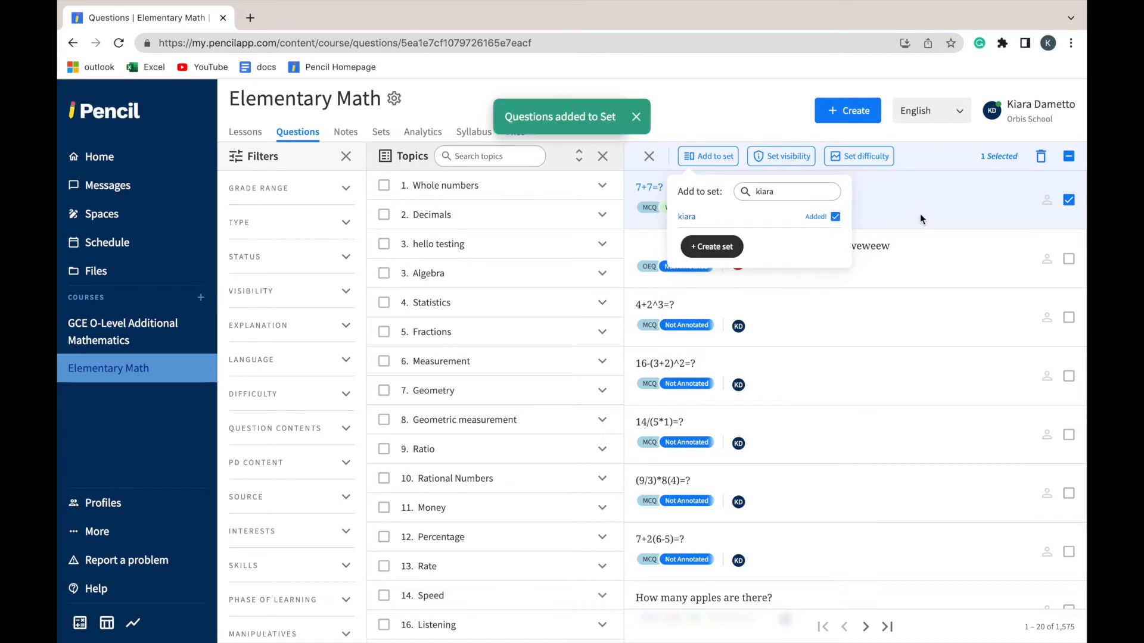
left_click(983, 253)
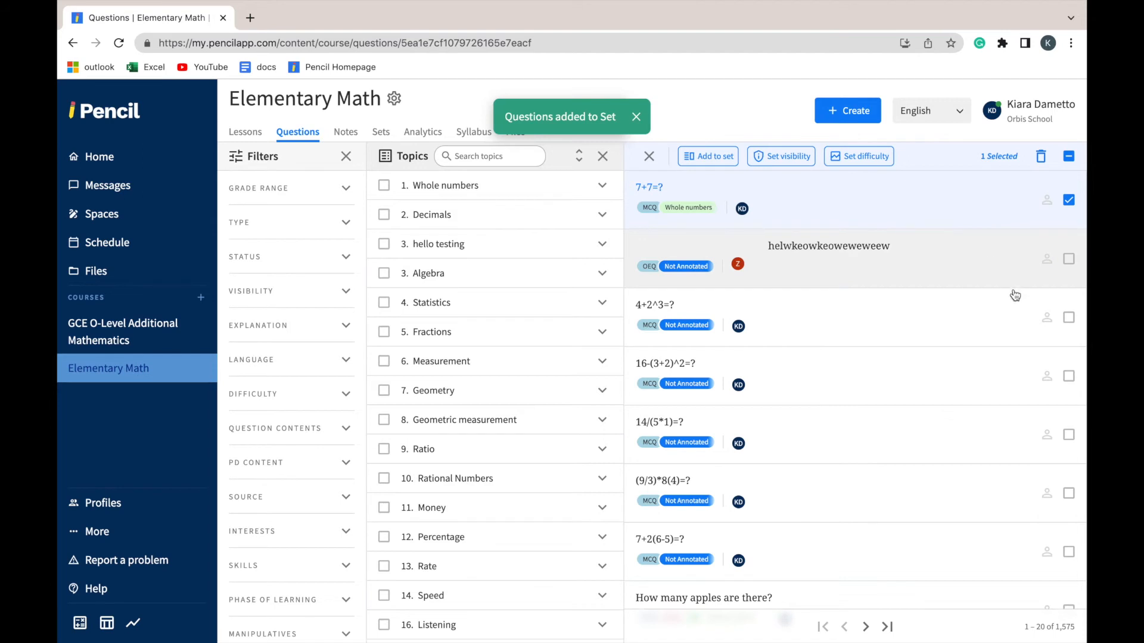
Add the questions 4+2^3=?, 16-(3+2)^2=? and 14/(5*1)=? to the set named with the teacher's first name
left_click(1069, 318)
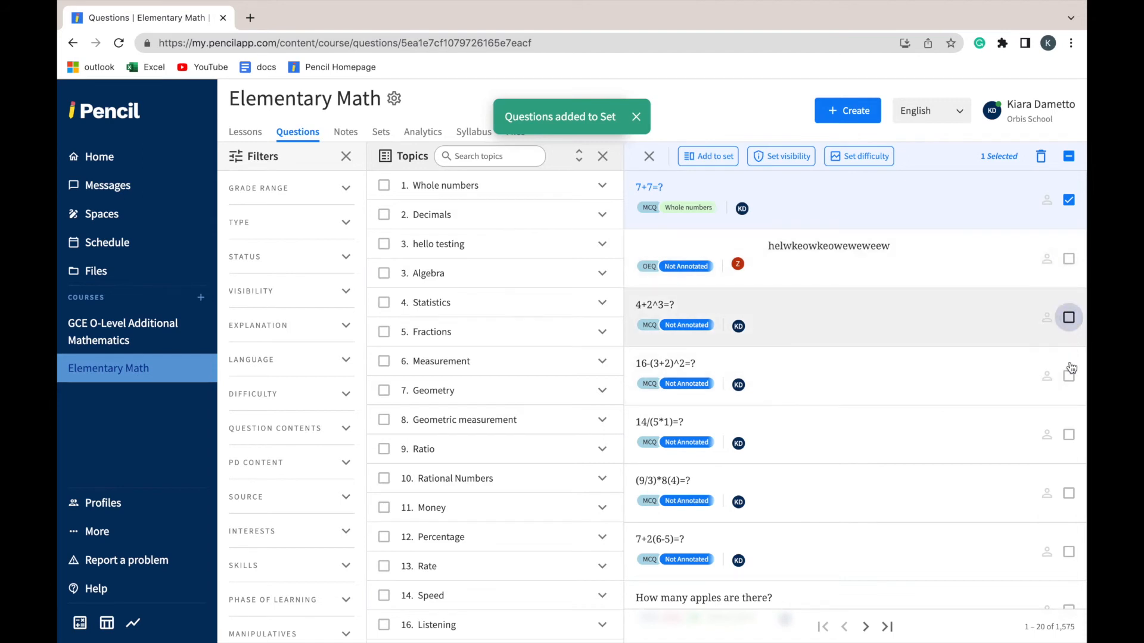
left_click(1069, 377)
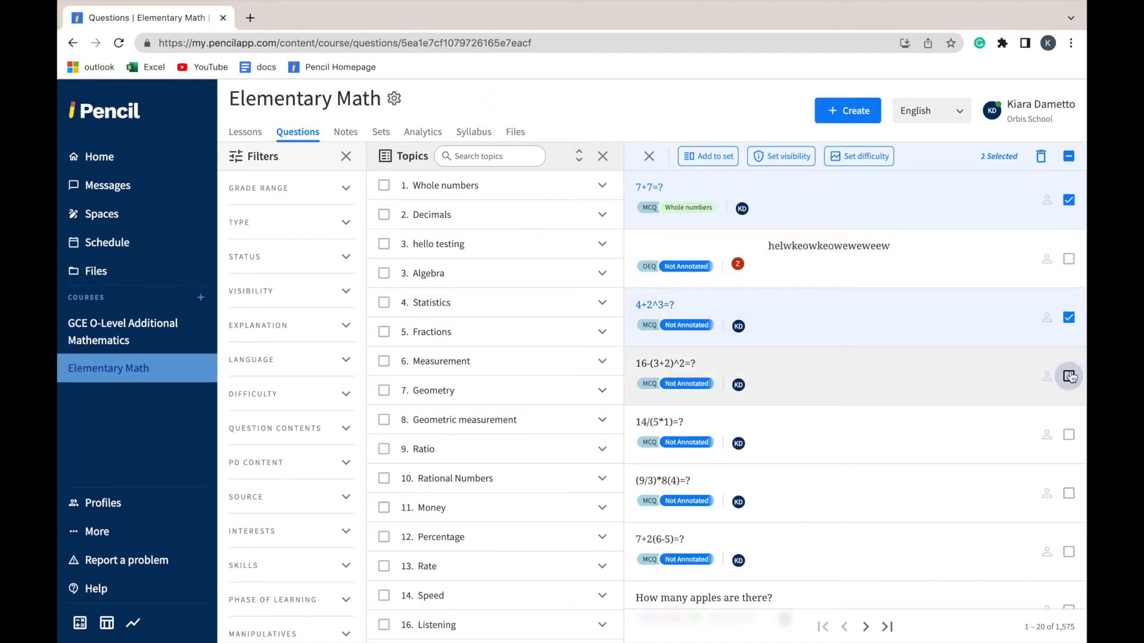
left_click(1069, 437)
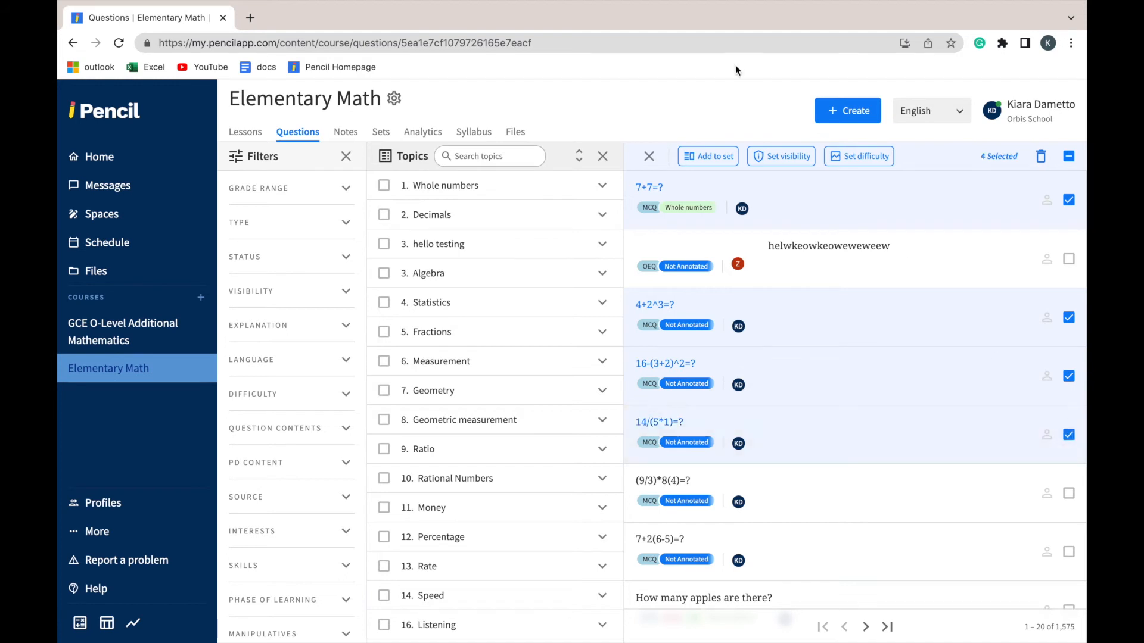
left_click(703, 159)
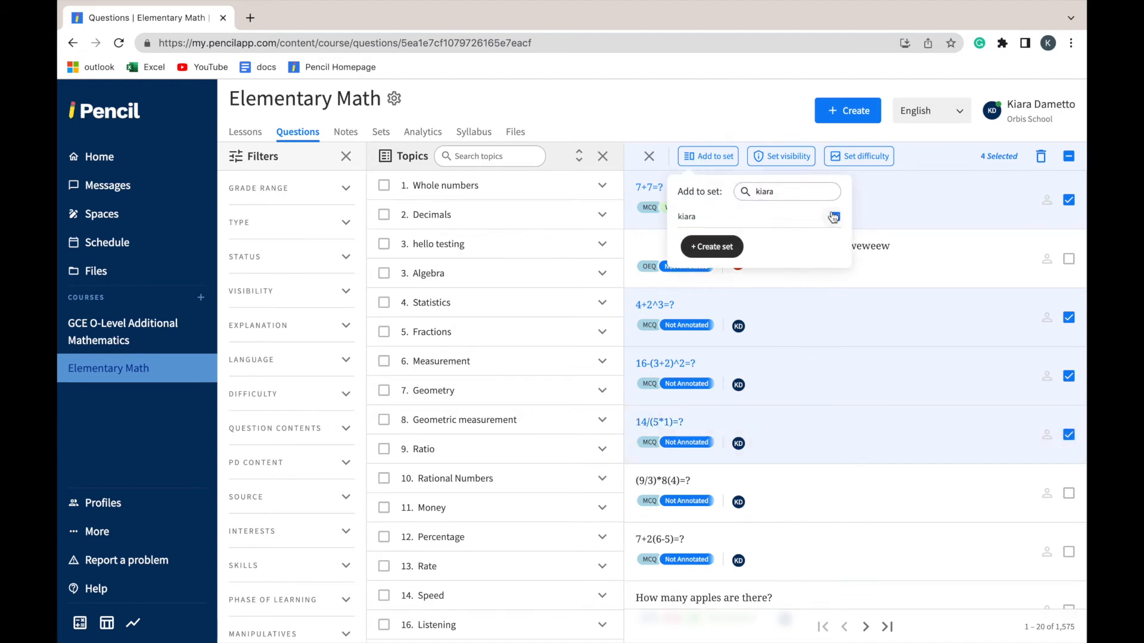
left_click(835, 217)
Search the course's sets for the one named with the teacher's first name and open it
left_click(388, 135)
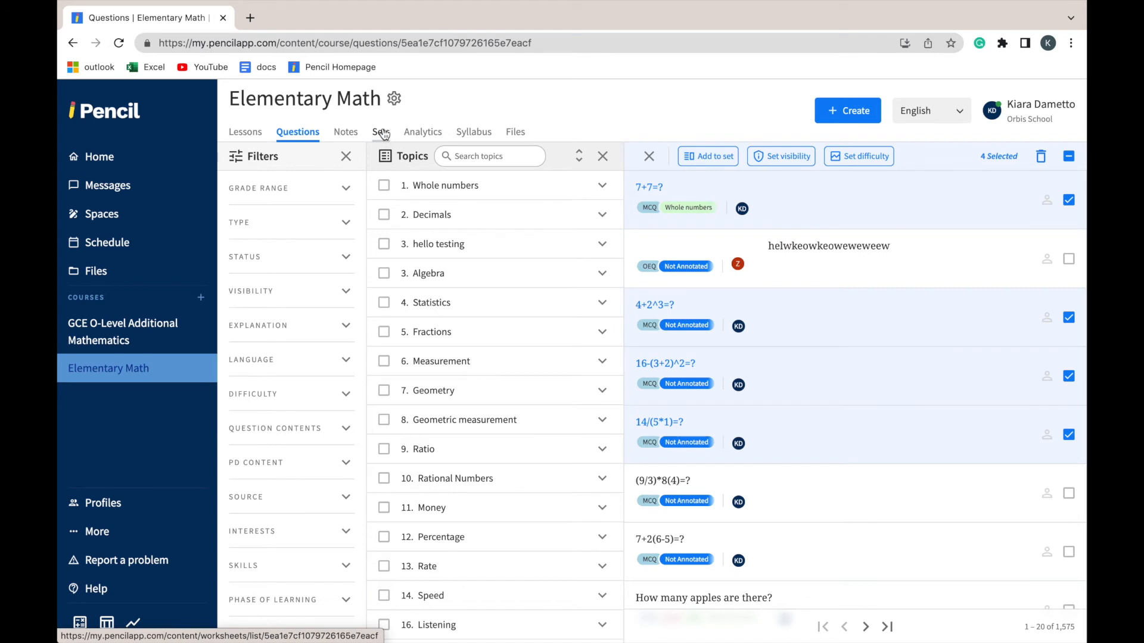
left_click(386, 134)
left_click(370, 154)
type("kiara")
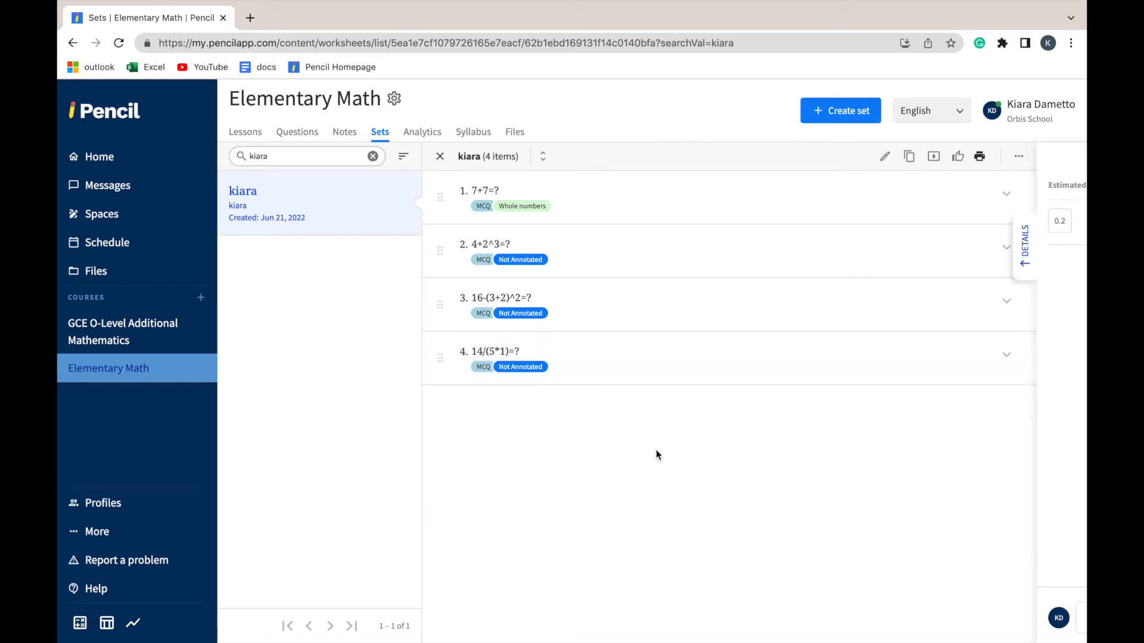
Review the set's print preview from the cover page through its questions, and return to the set
left_click(980, 158)
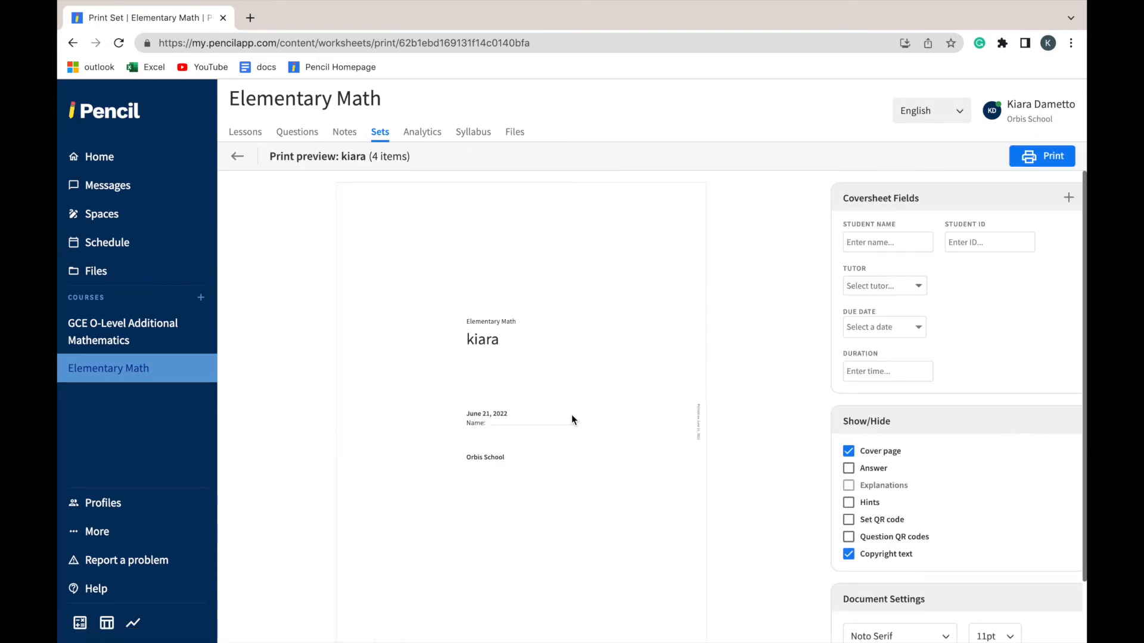
scroll(358, 558, "down", 10)
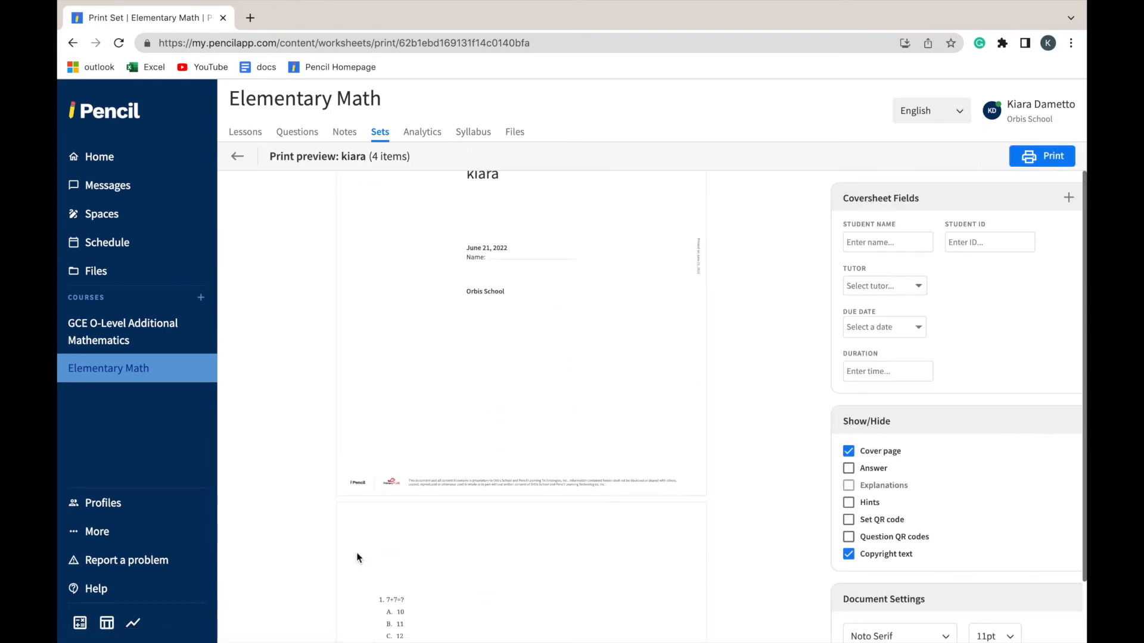
scroll(357, 558, "down", 1)
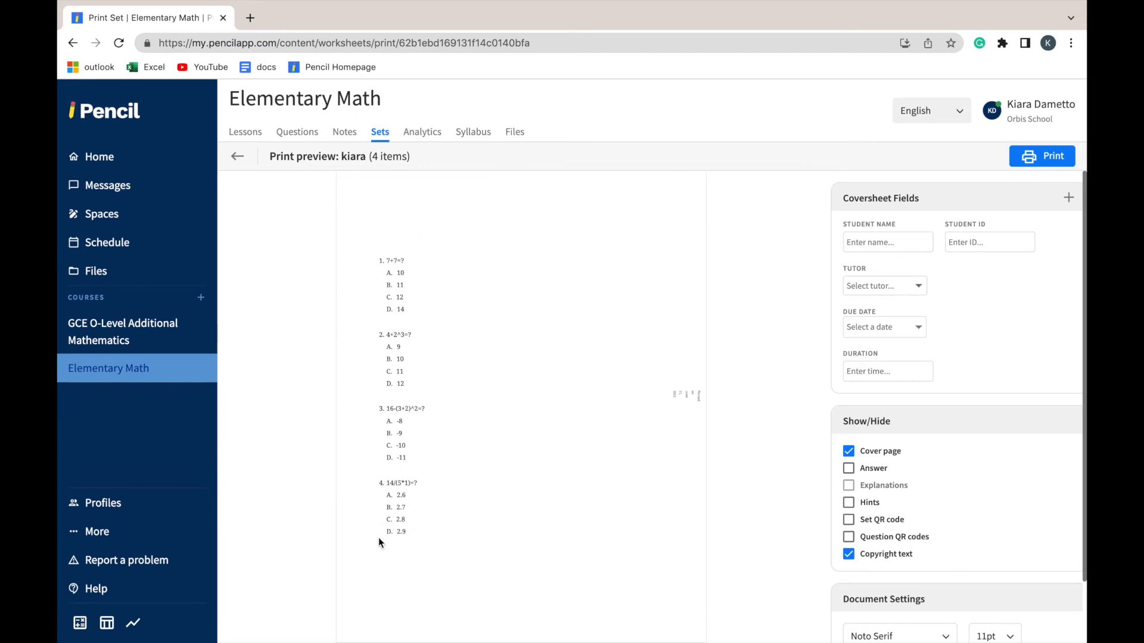
scroll(492, 555, "up", 10)
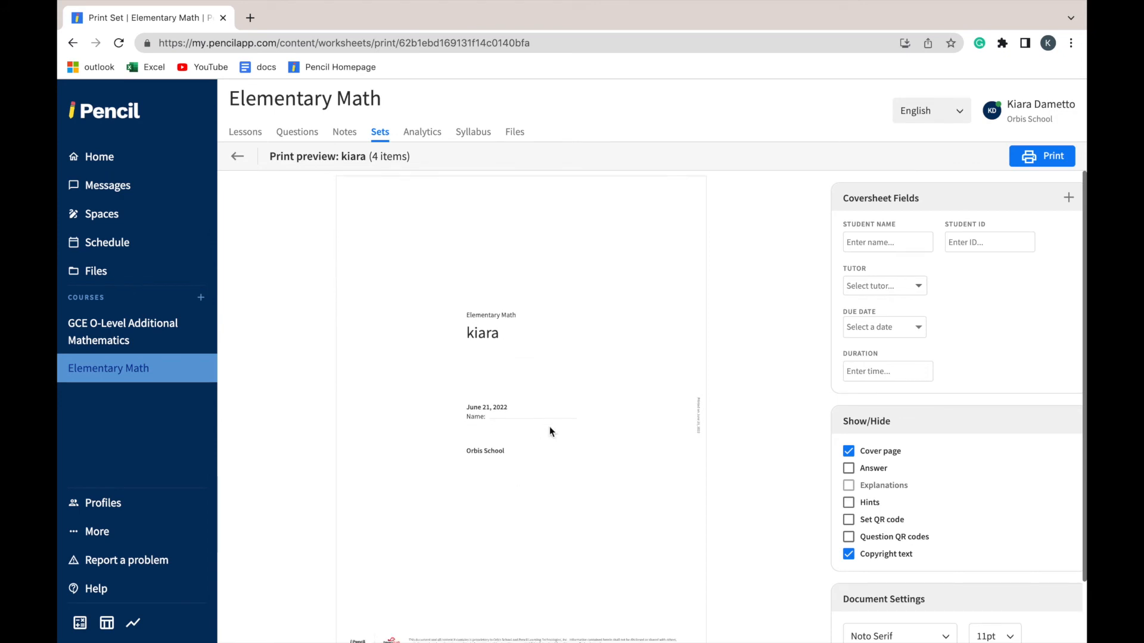
left_click(237, 157)
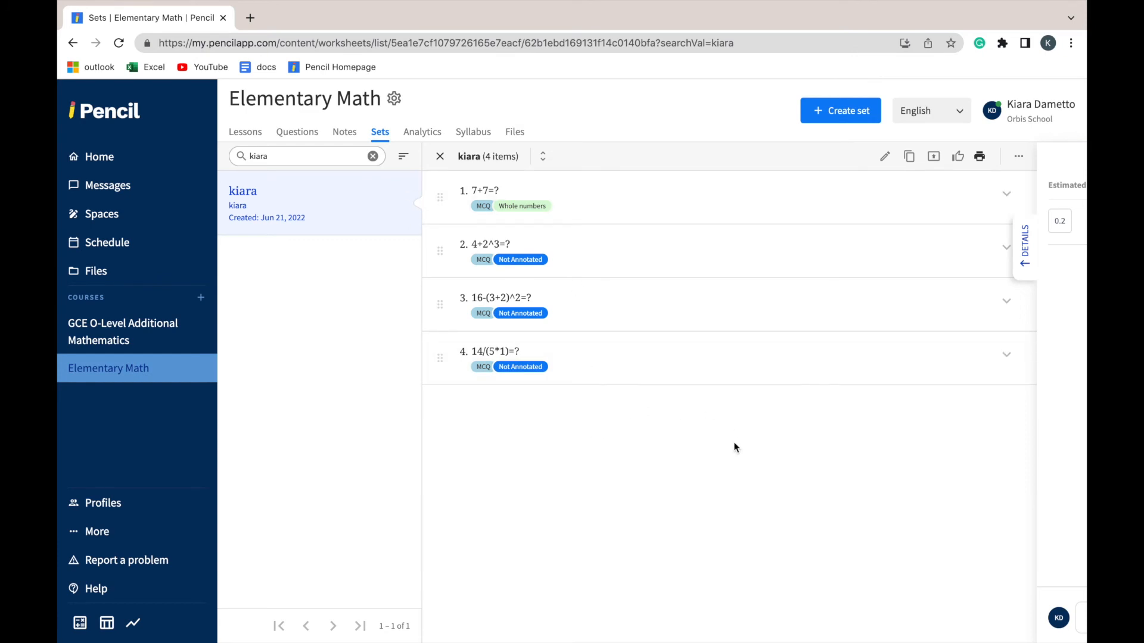
Copy the link of the 7+7=? question from its full view and return to the set
mouse_move(952, 214)
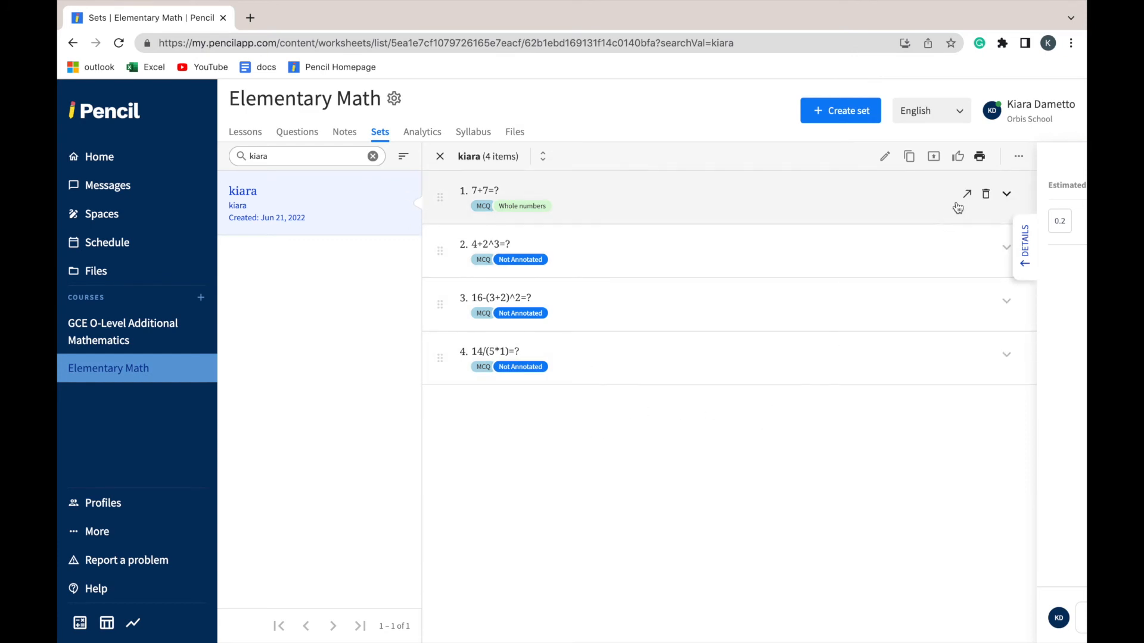
left_click(968, 196)
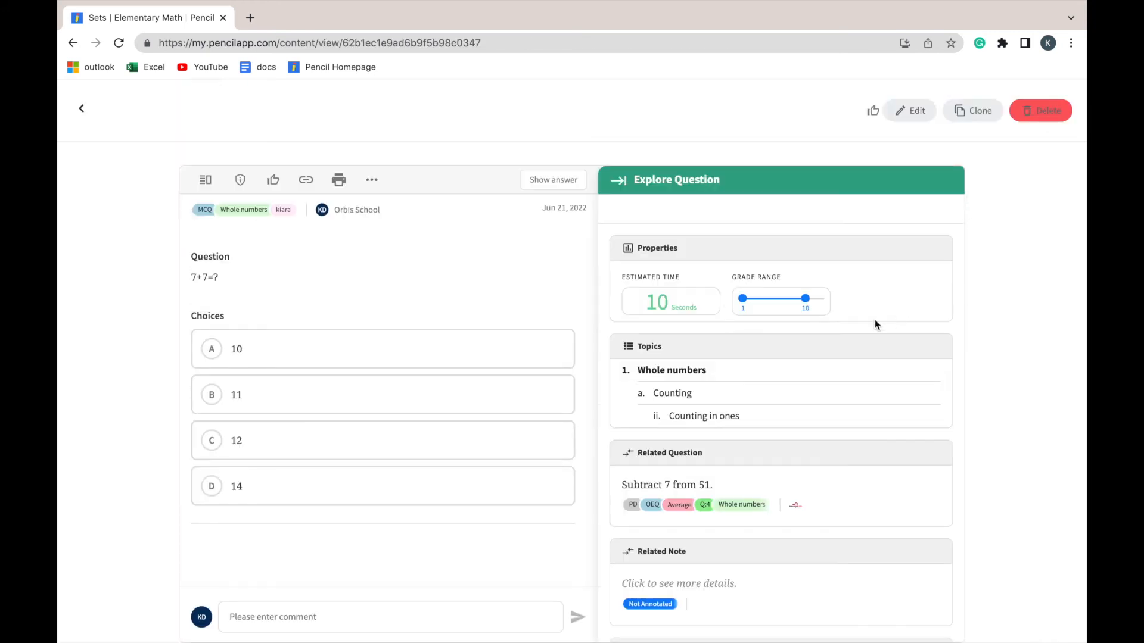
left_click(307, 182)
left_click(81, 109)
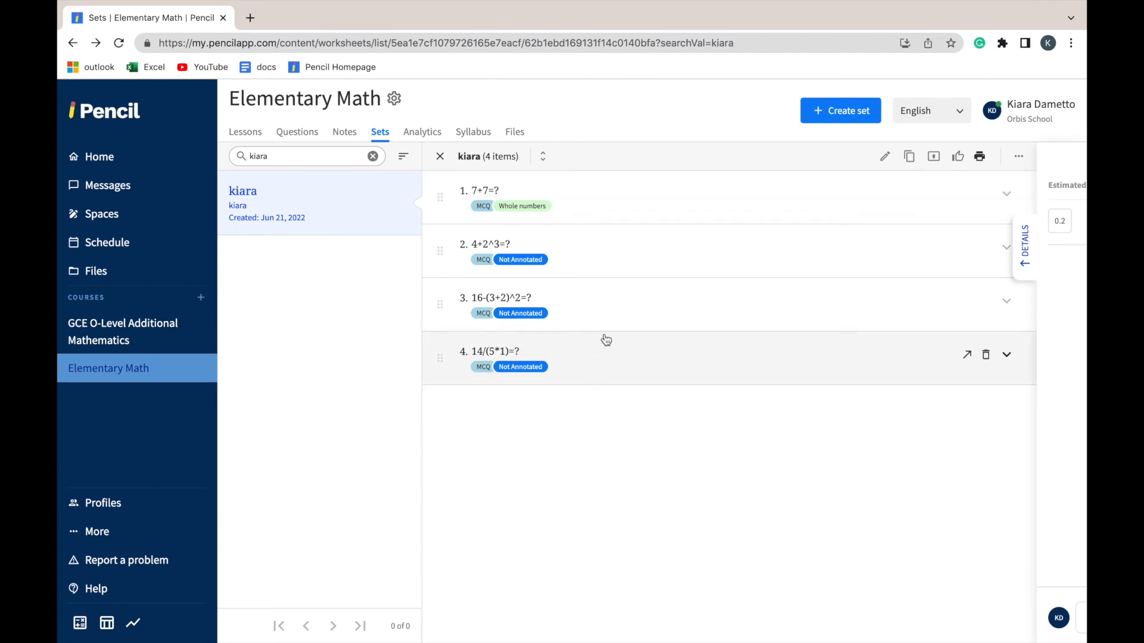
Create a new Space and dismiss its sharing notice
left_click(182, 223)
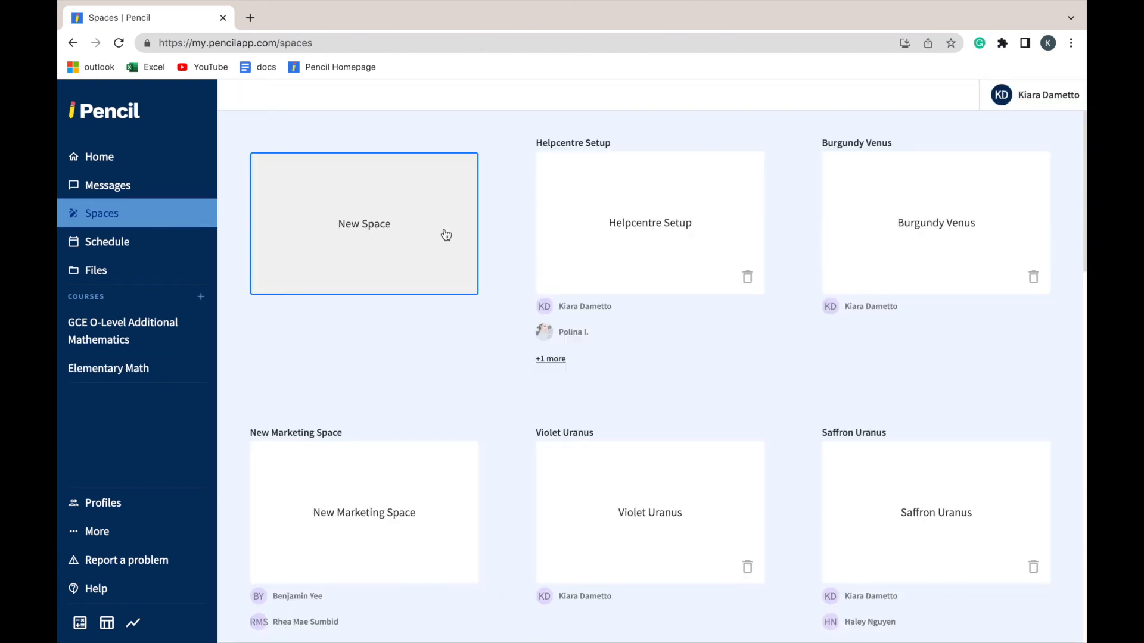
left_click(441, 237)
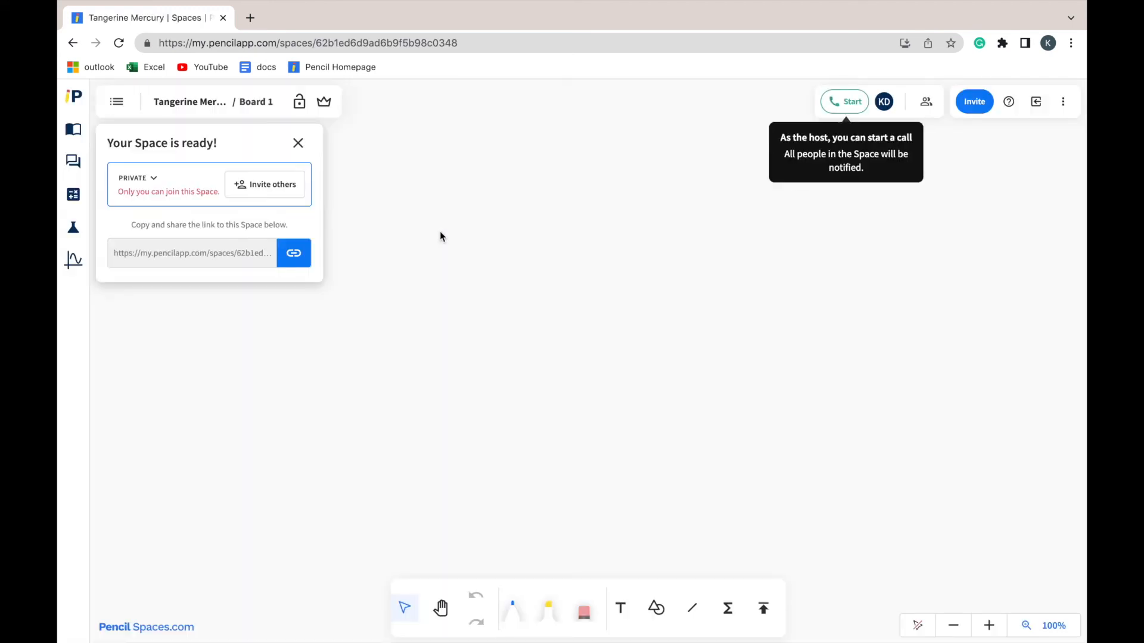
left_click(297, 144)
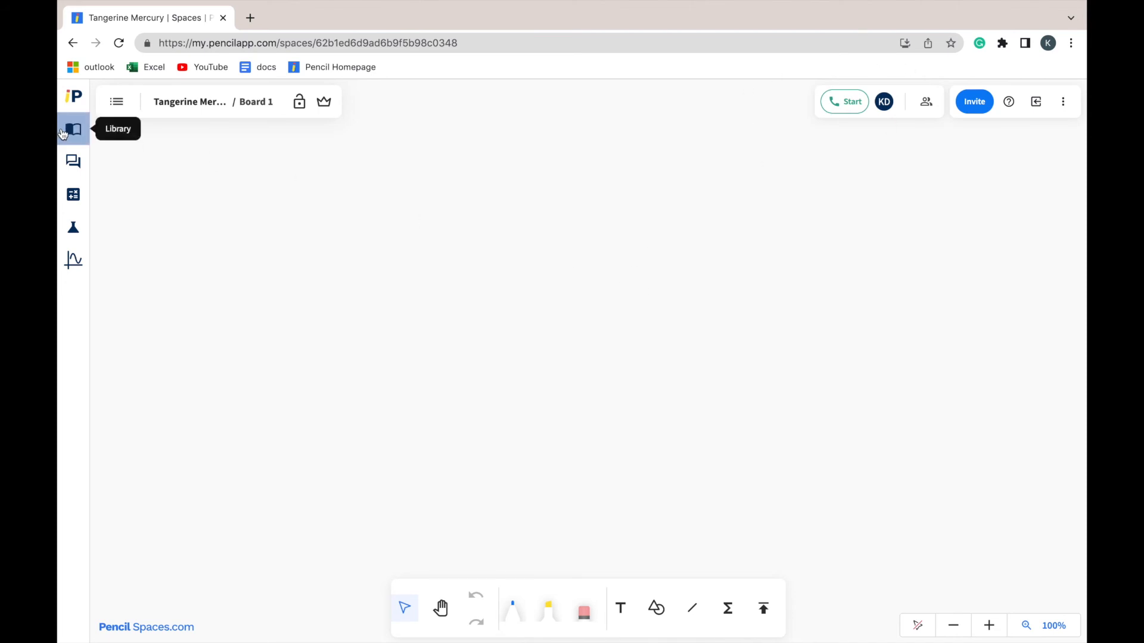
Open the Space's library and filter its content by the Elementary Math course
left_click(63, 133)
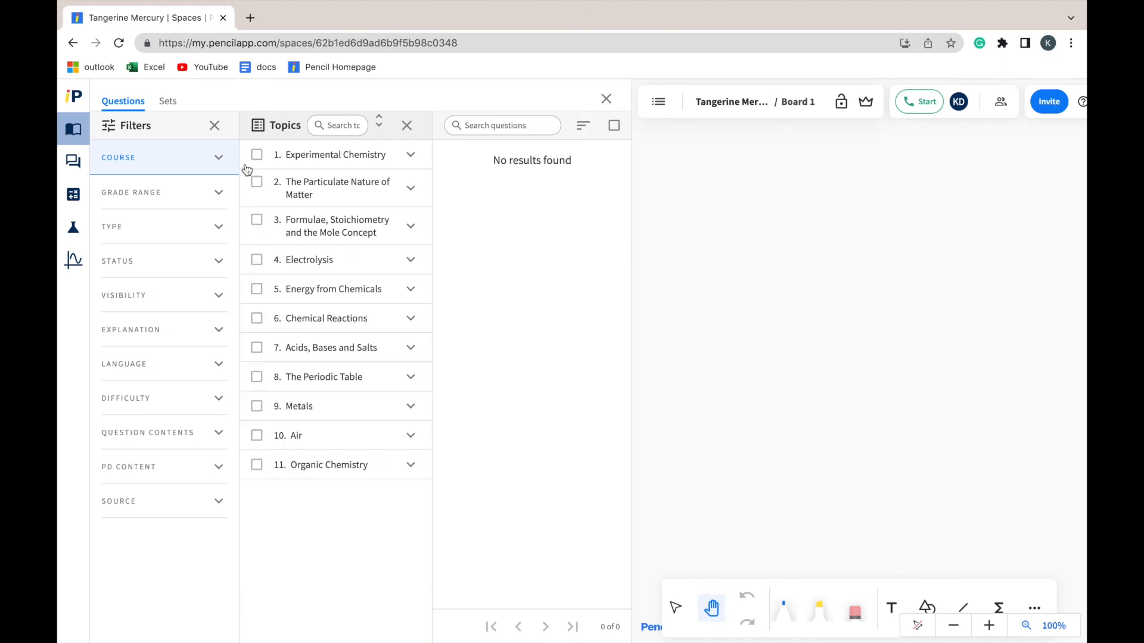
left_click(221, 158)
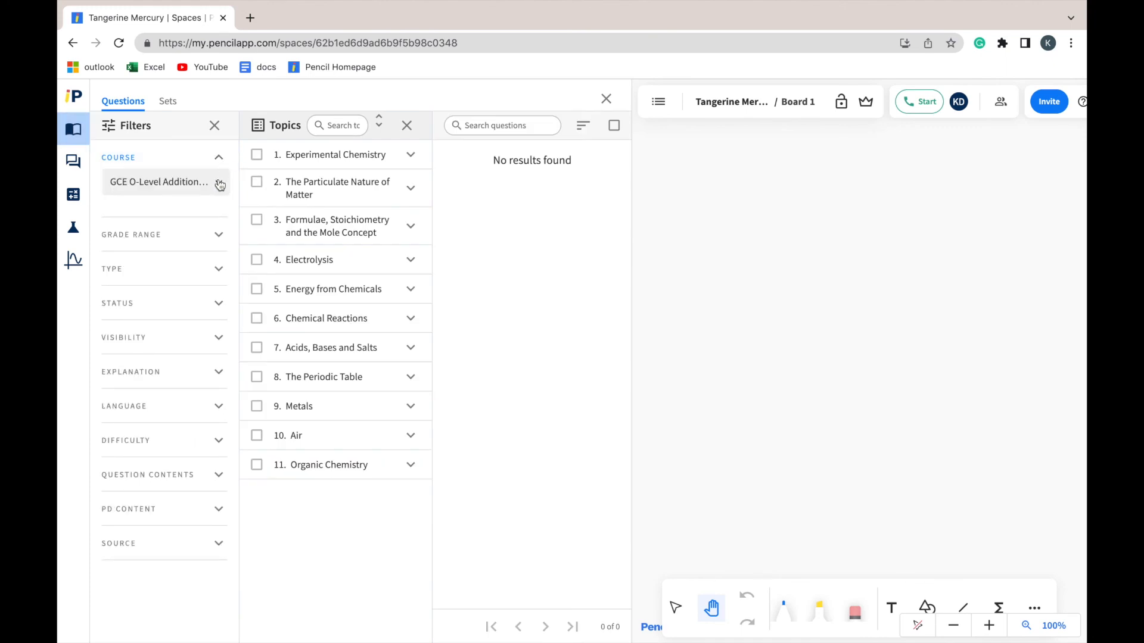
left_click(218, 183)
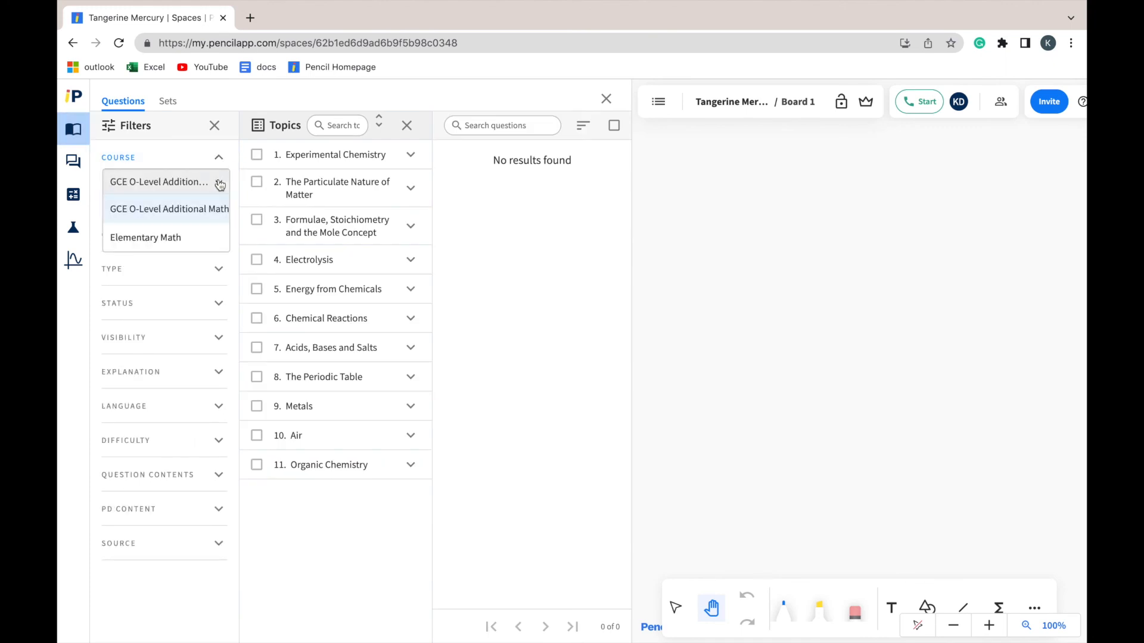
left_click(118, 239)
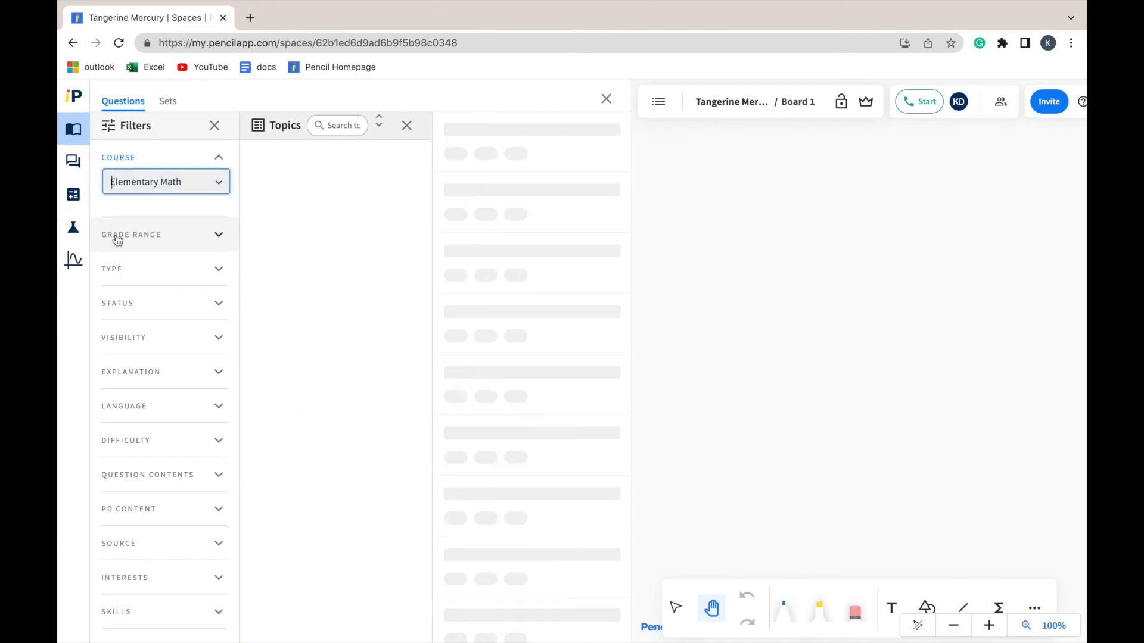
Search the library's sets for the one named with the teacher's first name and open it
left_click(169, 101)
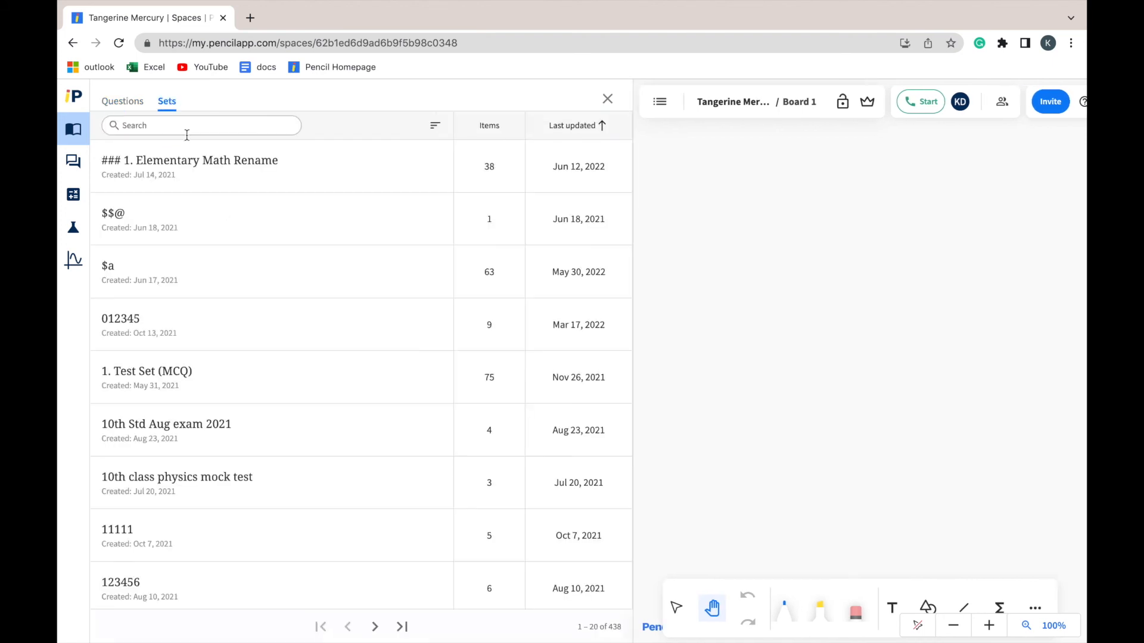
left_click(195, 127)
type("kiara")
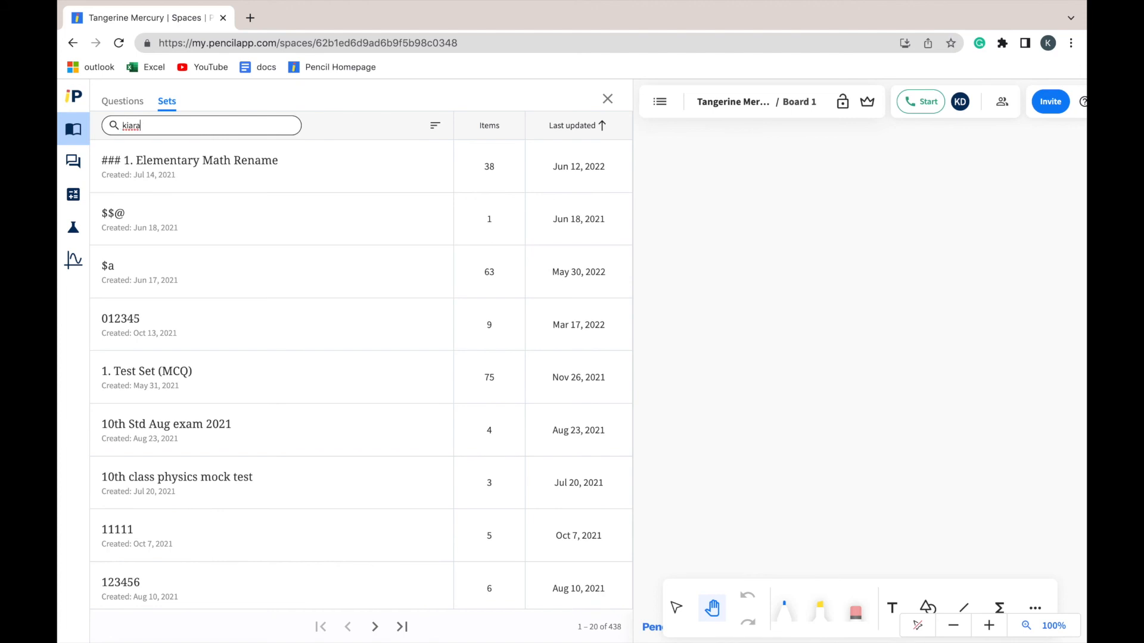
left_click(202, 171)
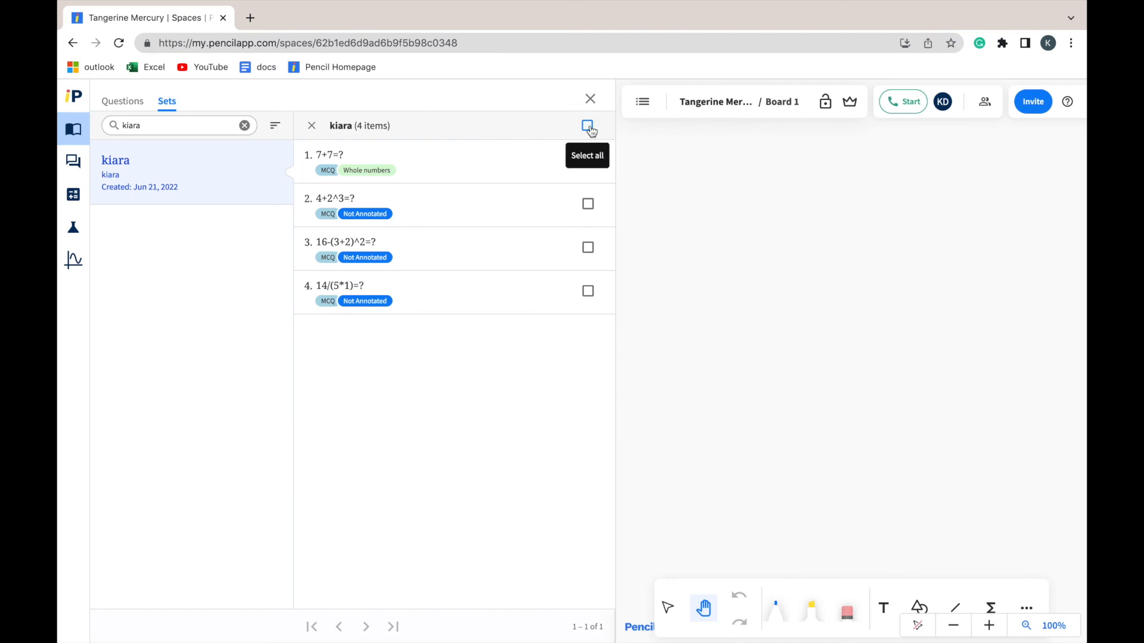
Open all four questions of the set as boards in the Space and close the library
left_click(590, 127)
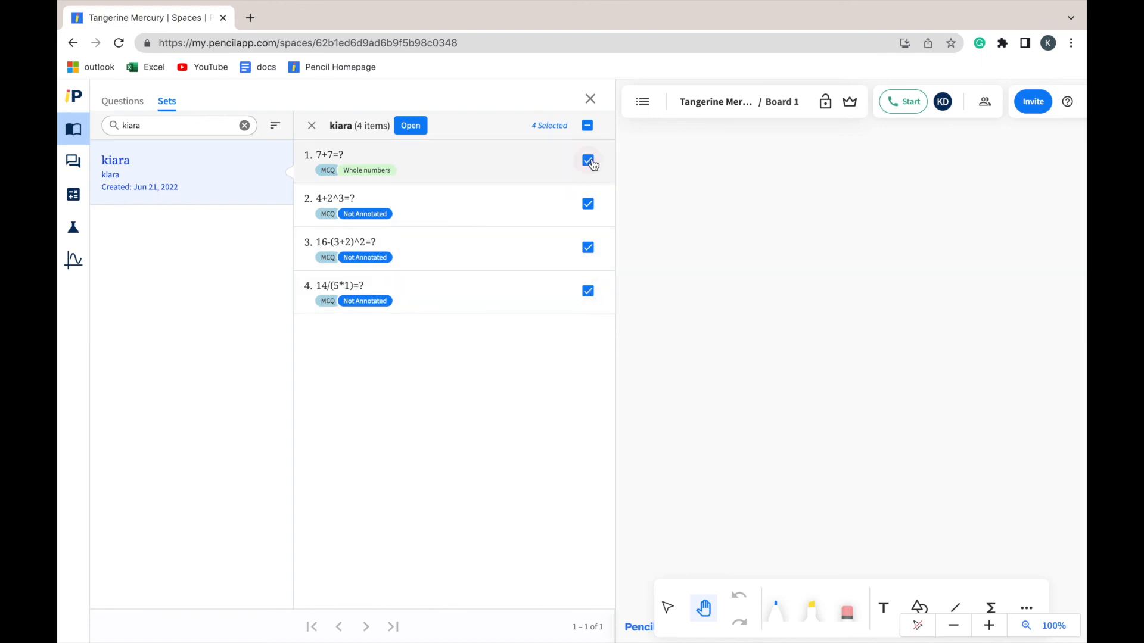
left_click(427, 127)
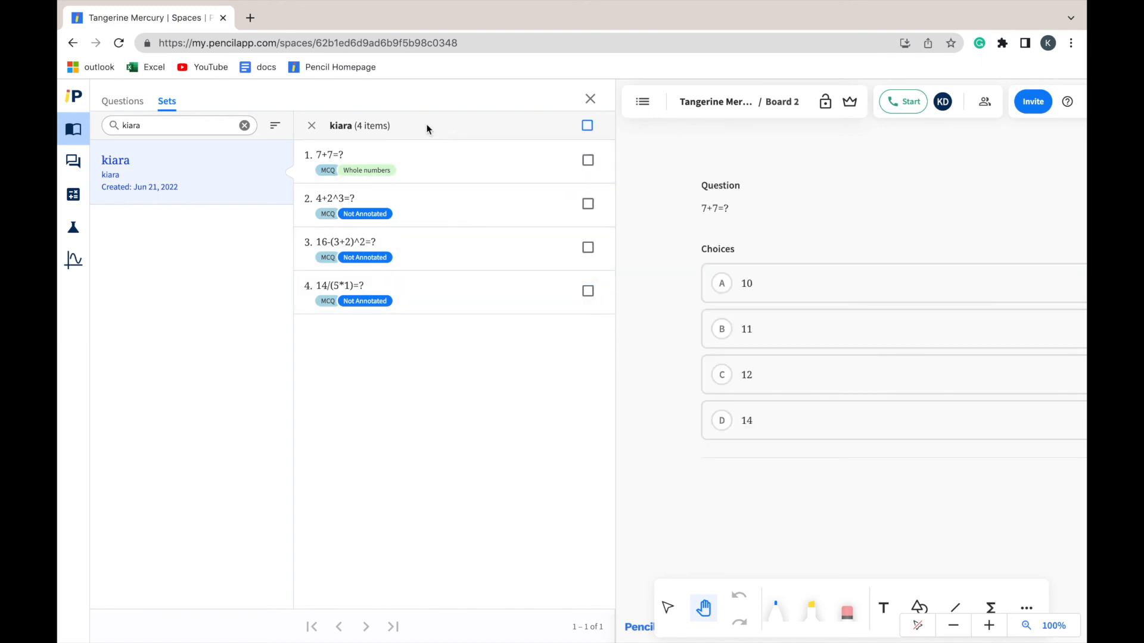
left_click(590, 99)
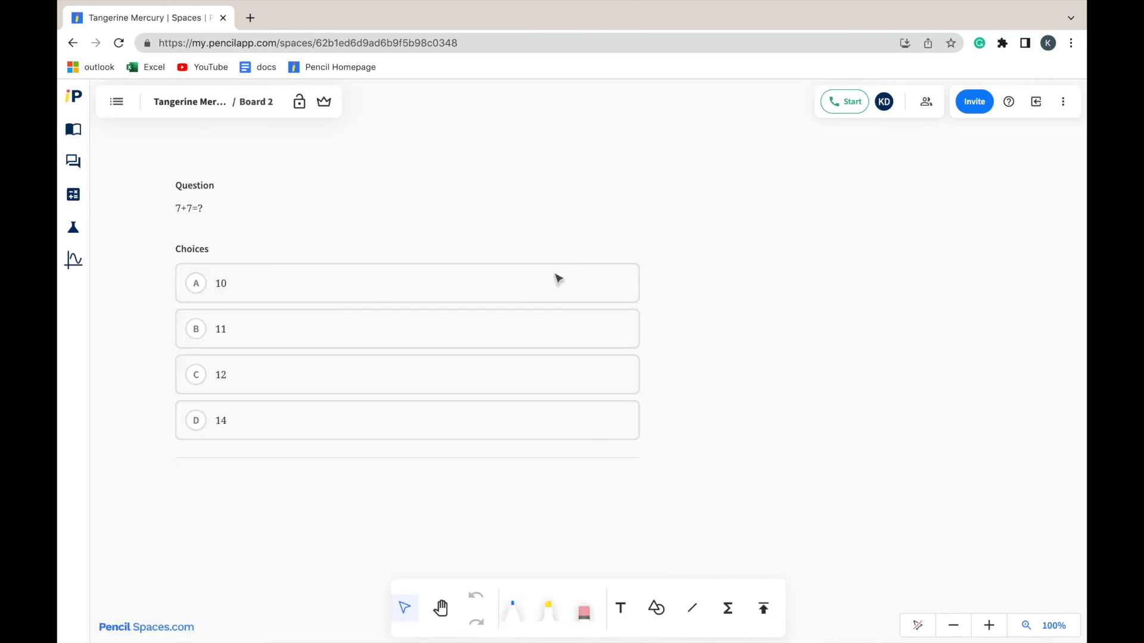
Go through the Space's boards, viewing the questions on Board 3 and Board 5
left_click(117, 101)
scroll(156, 349, "down", 3)
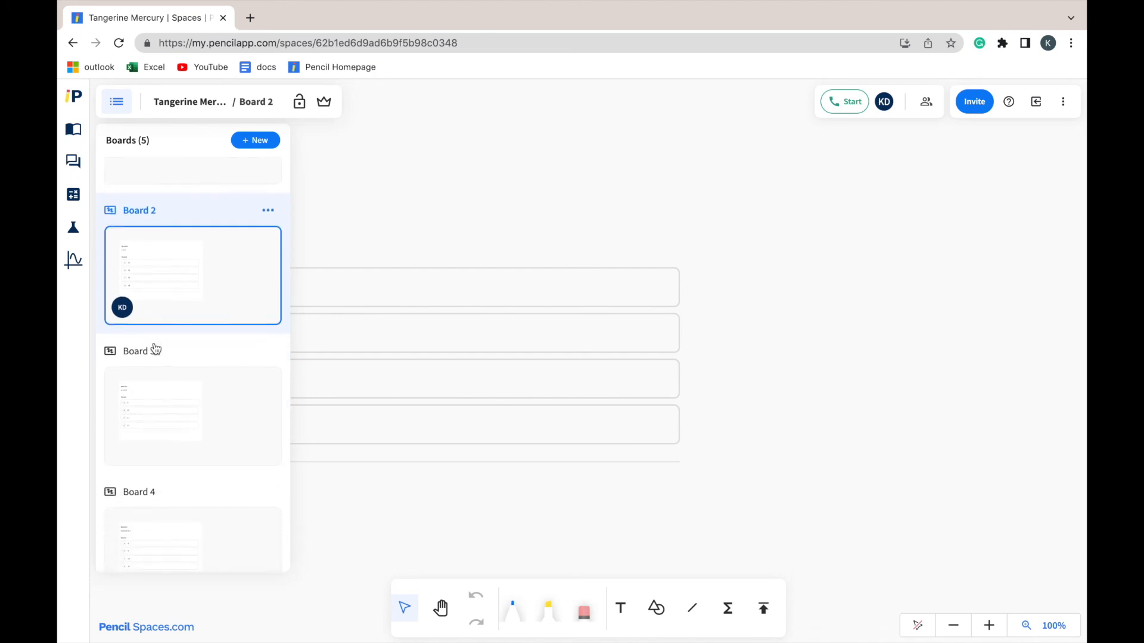
left_click(157, 399)
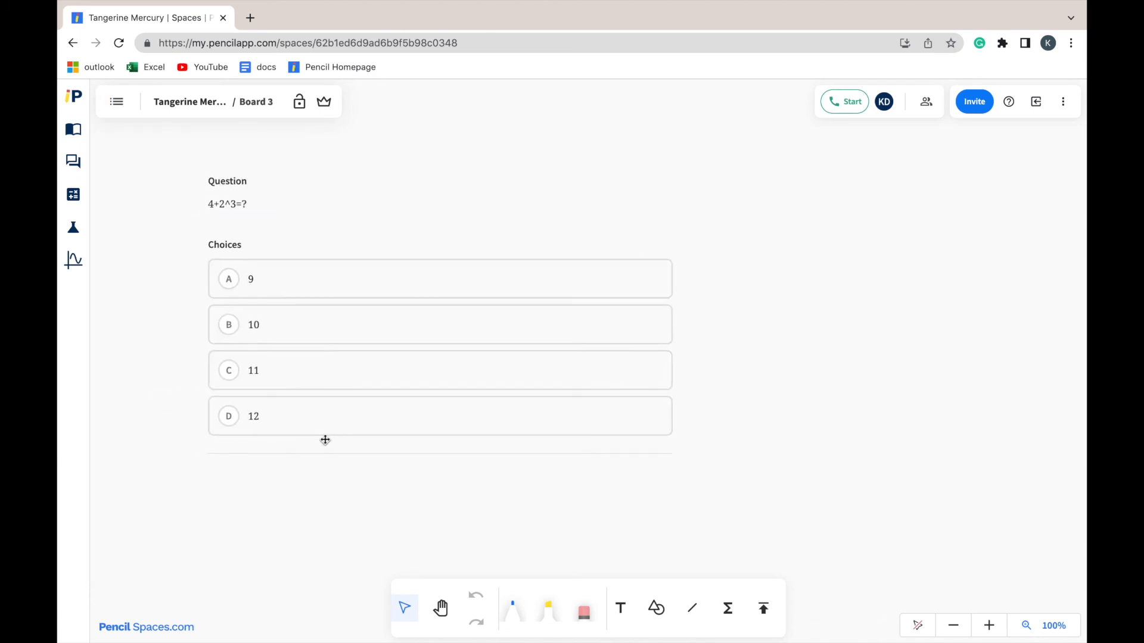
left_click(115, 106)
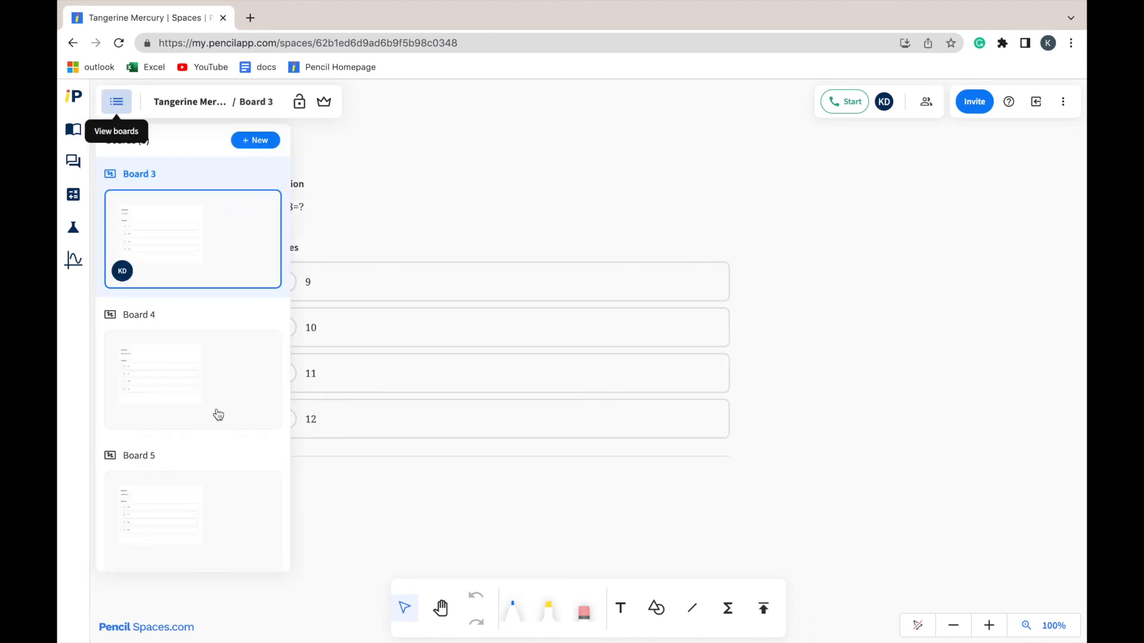
left_click(230, 502)
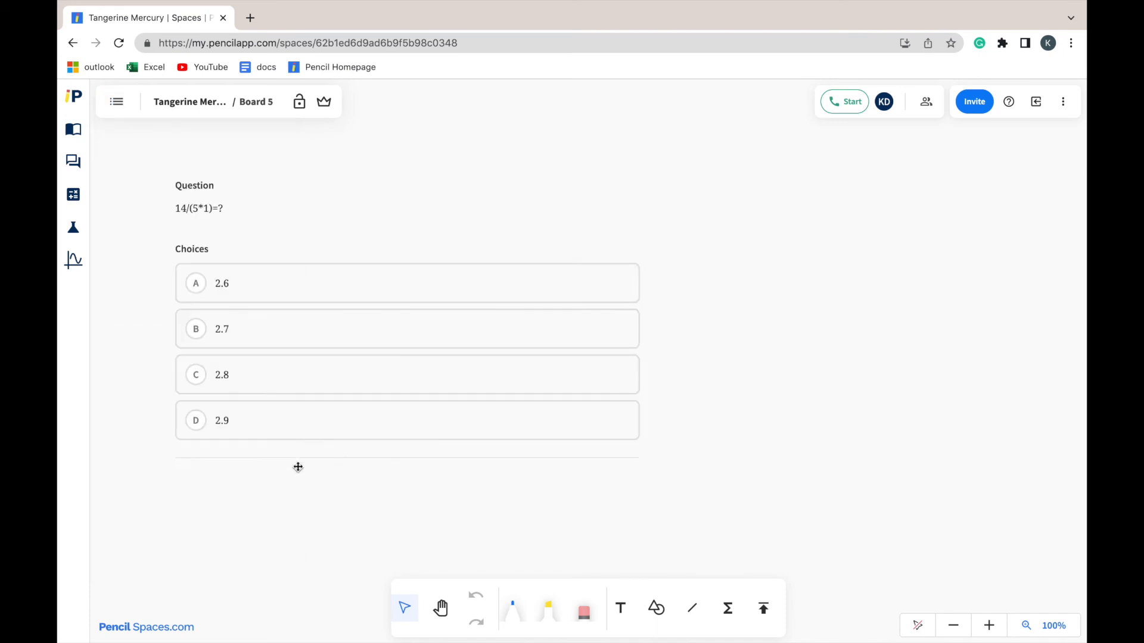